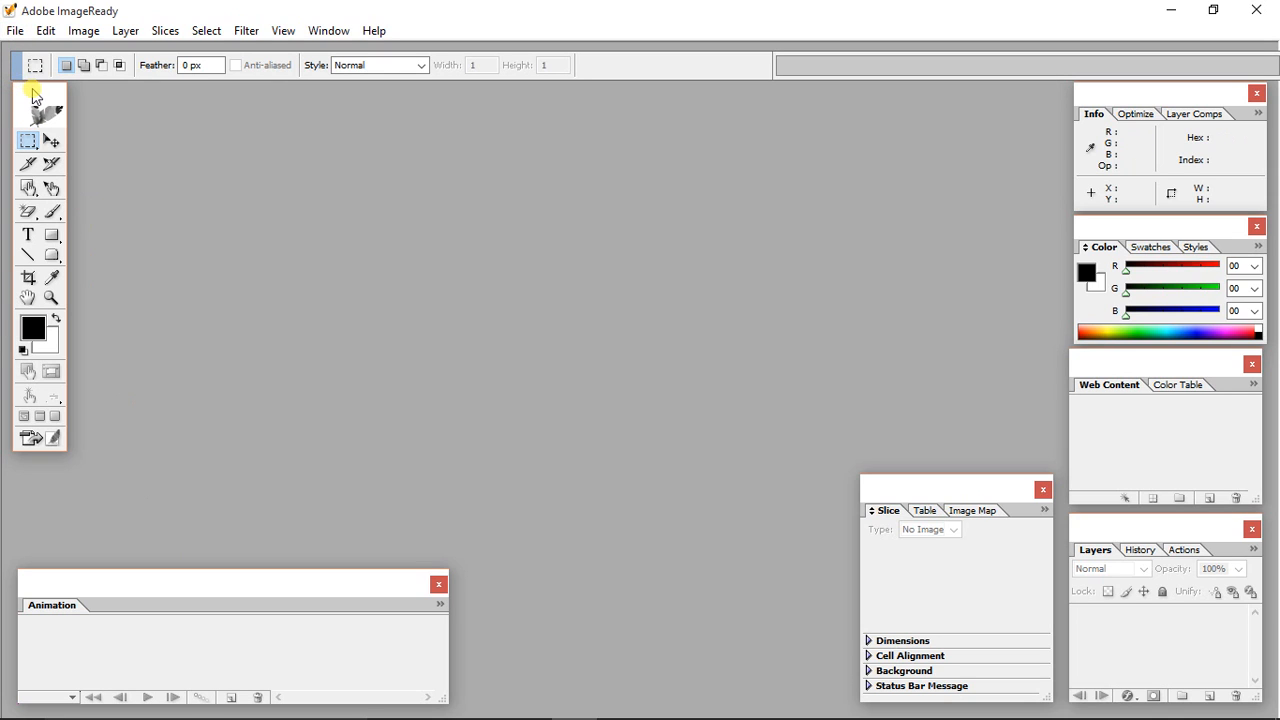
Move the toolbox to the edge of the workspace and start importing a folder as animation frames
drag(32, 92, 25, 92)
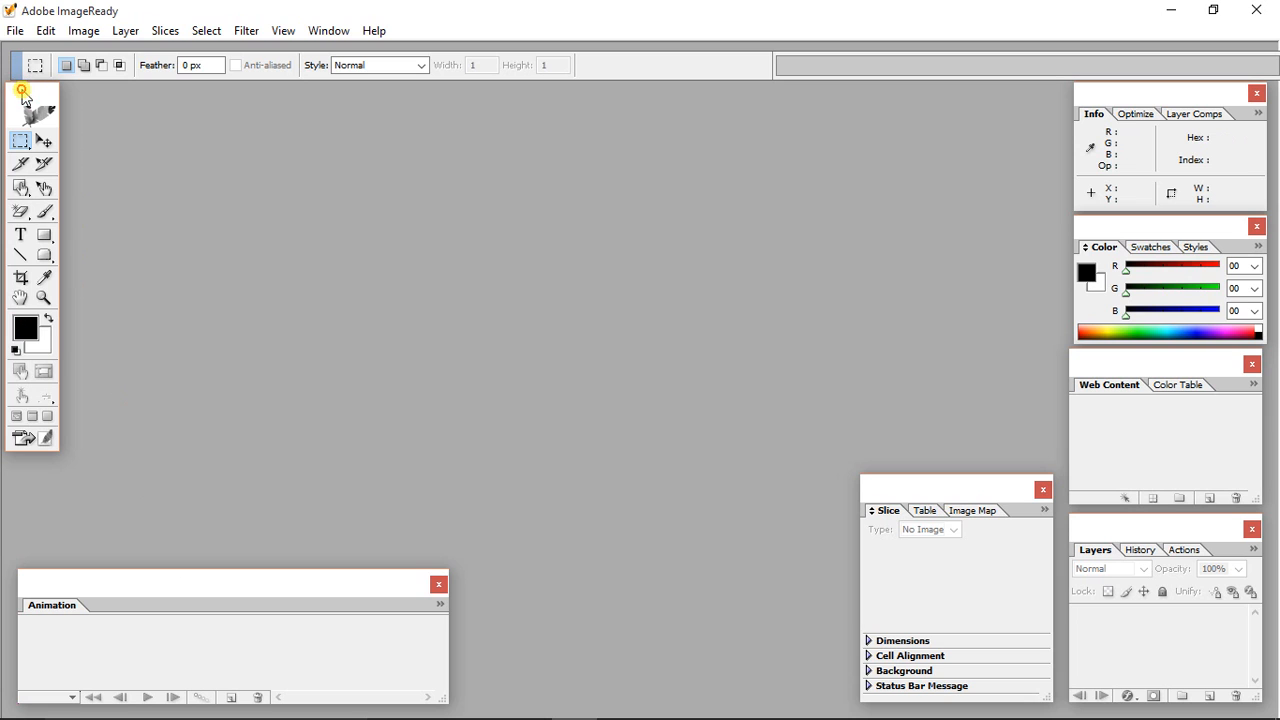
click(15, 31)
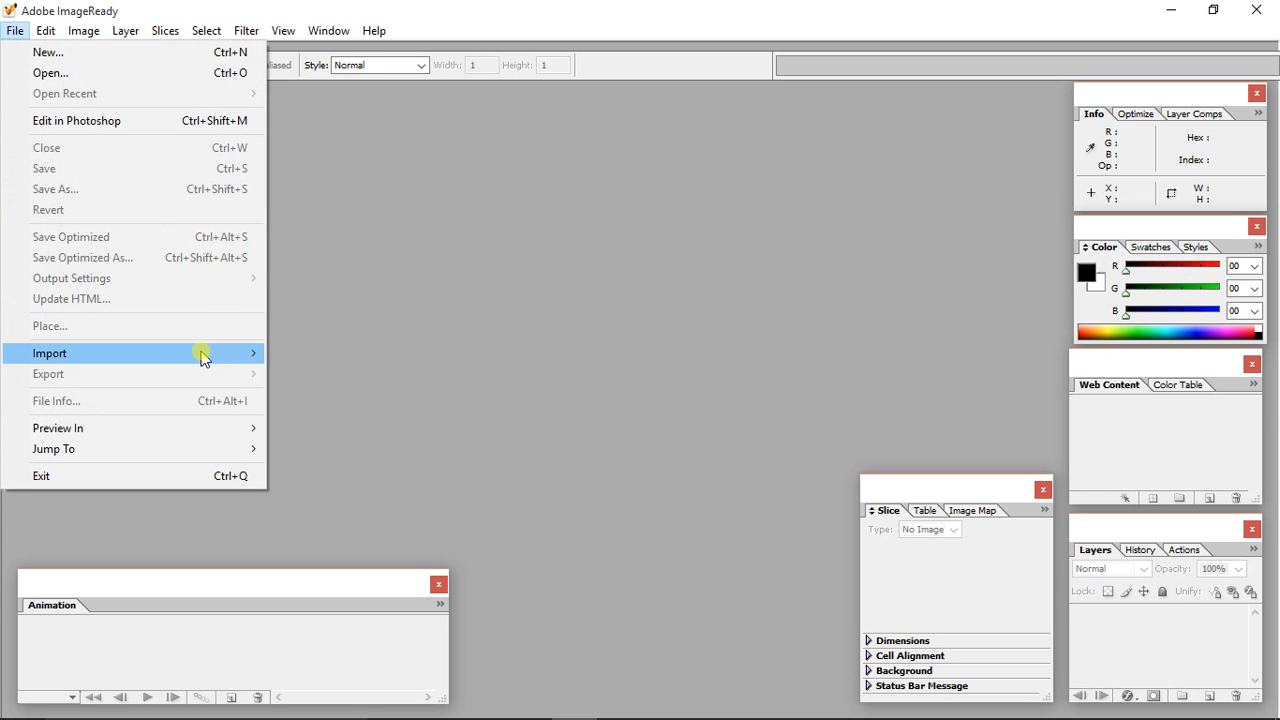
mouse_move(196, 358)
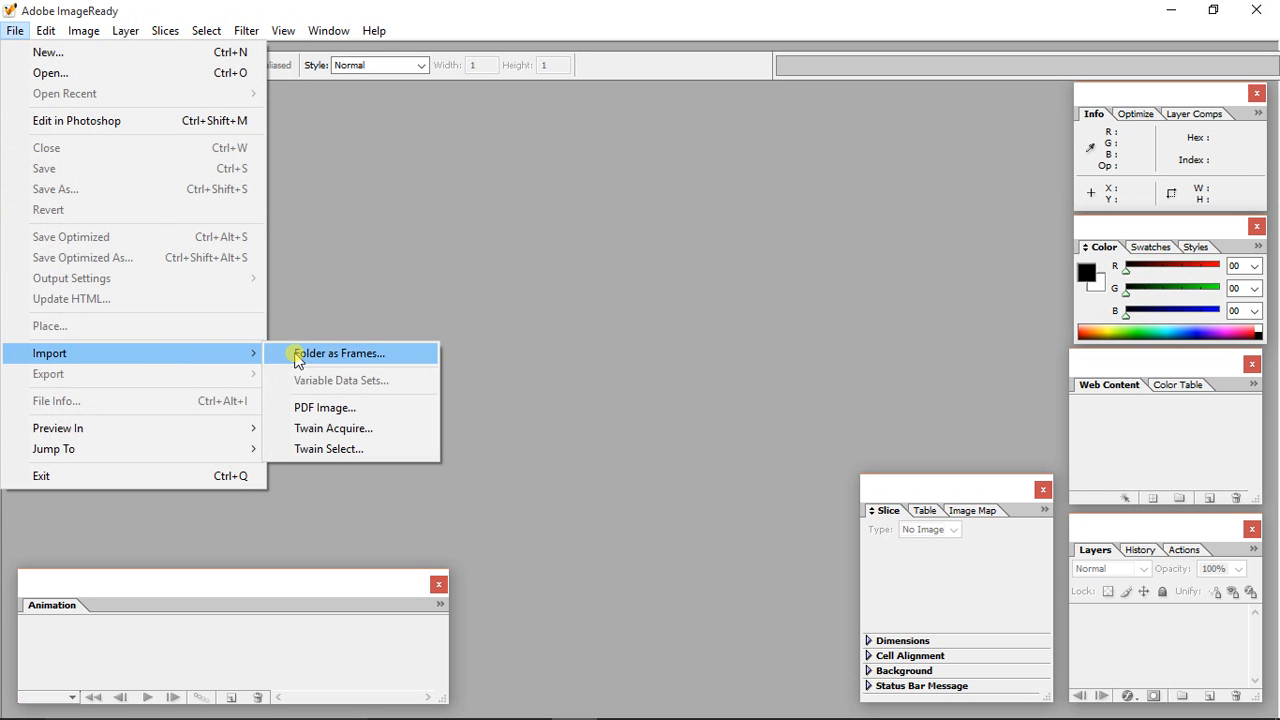
click(350, 363)
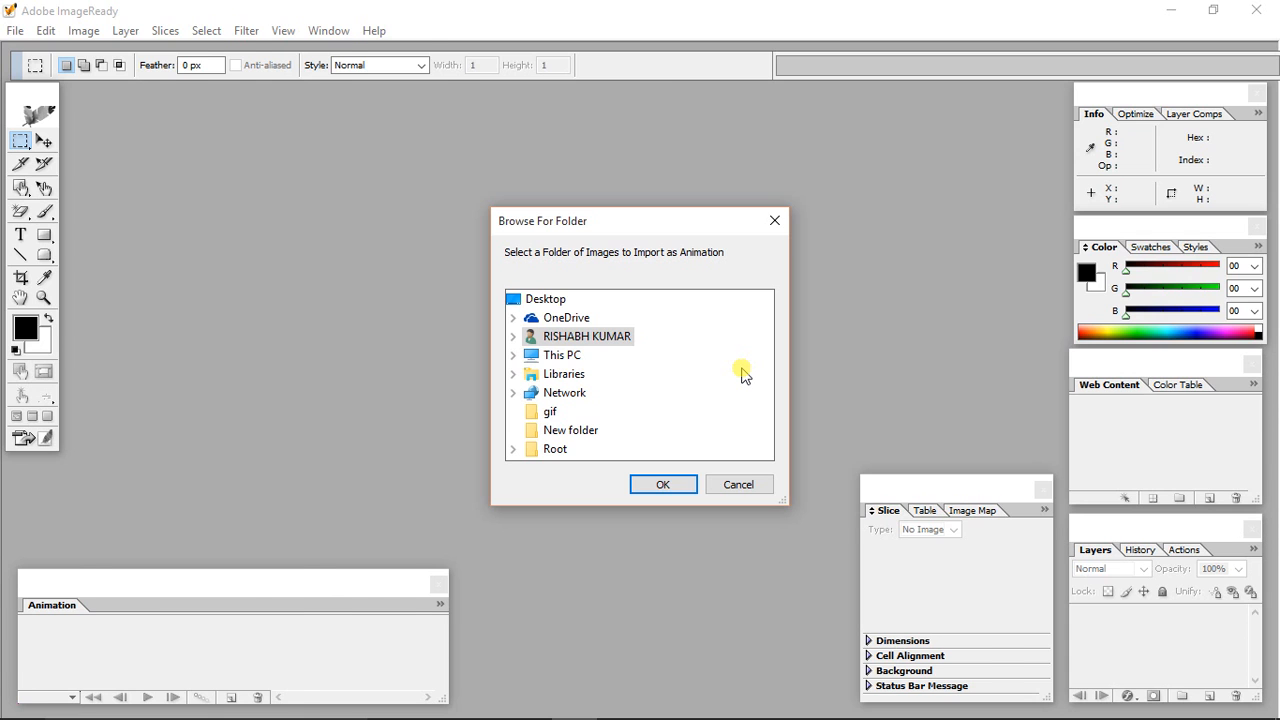
Switch to File Explorer and preview the images in the gif folder, then return to the folder selection in ImageReady
key(super+d)
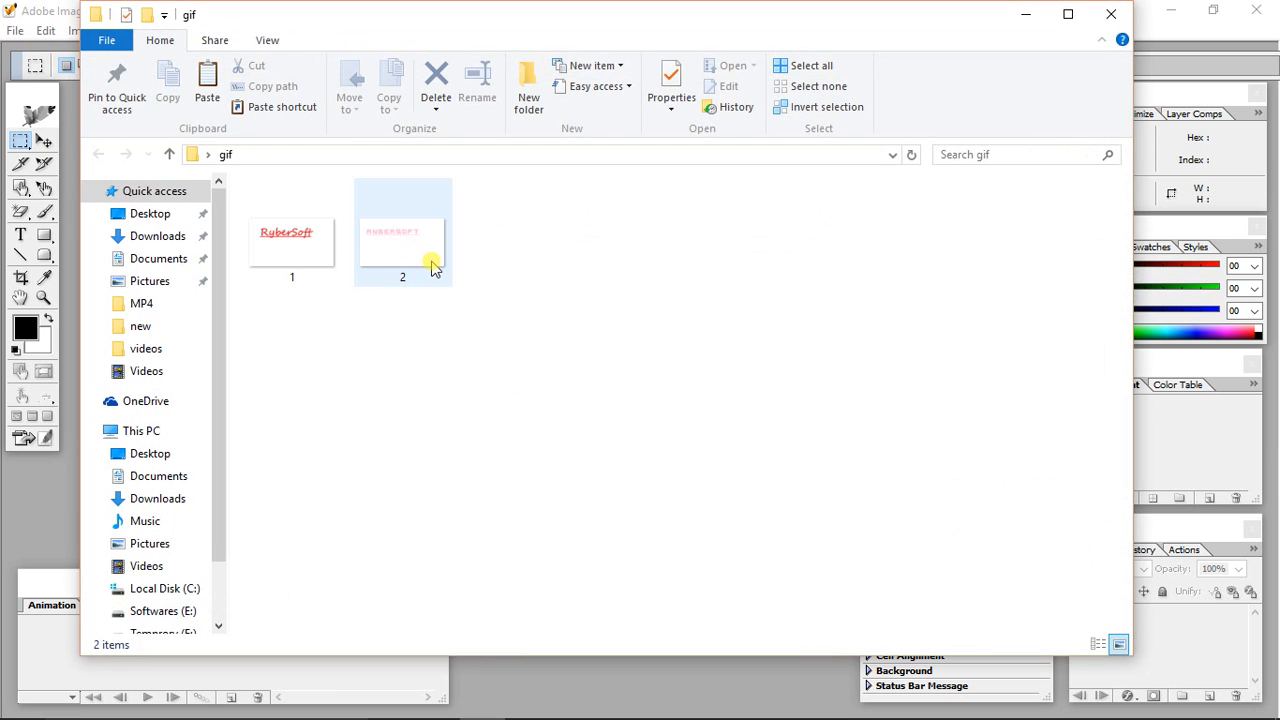
double_click(407, 254)
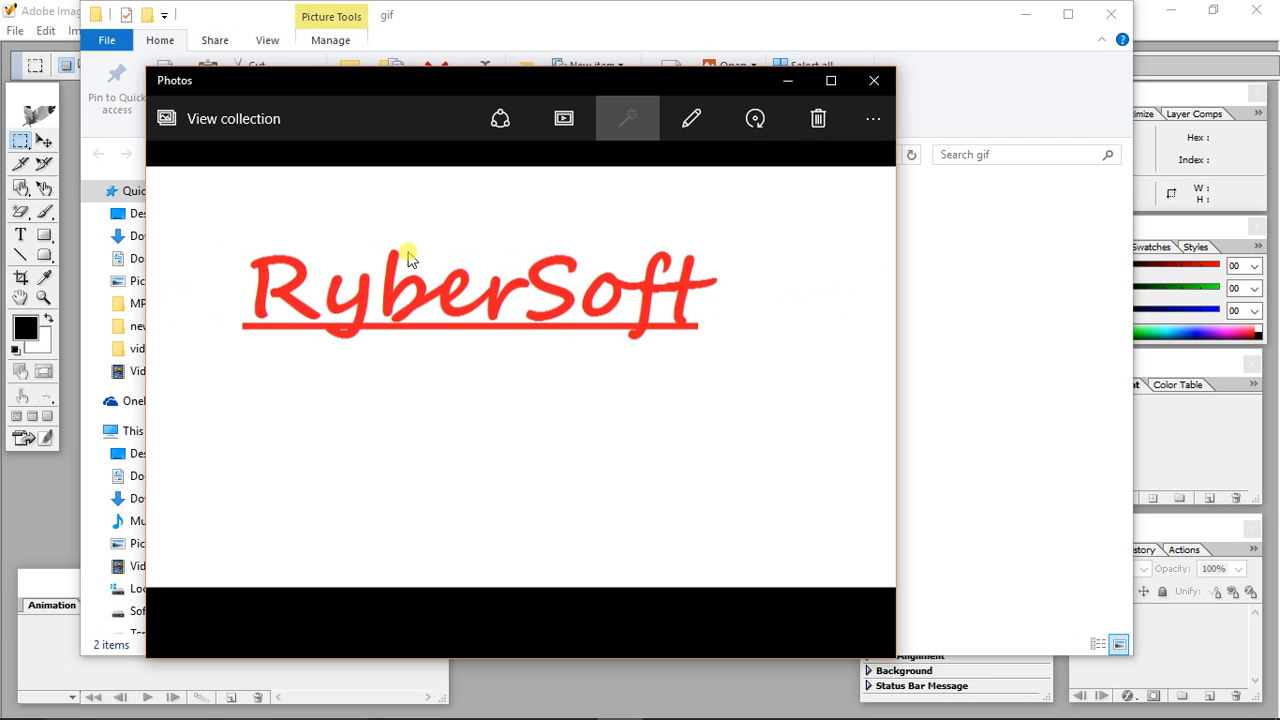
click(861, 93)
double_click(312, 243)
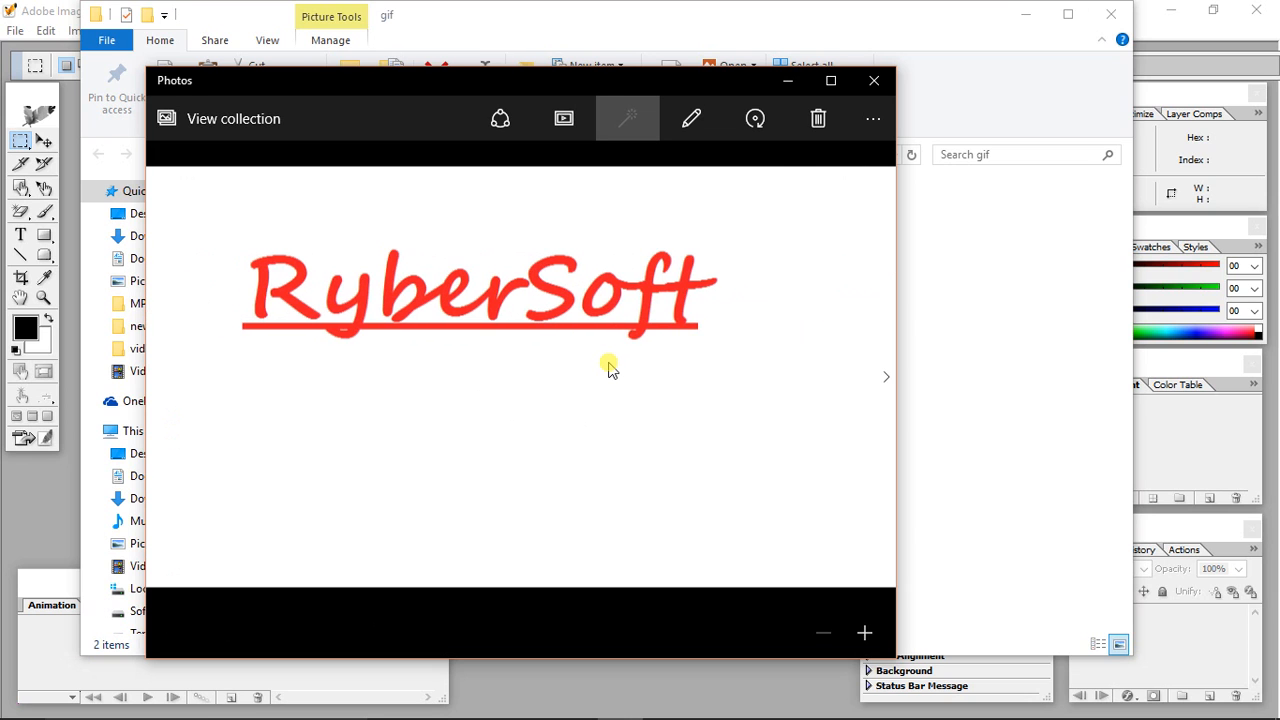
click(872, 82)
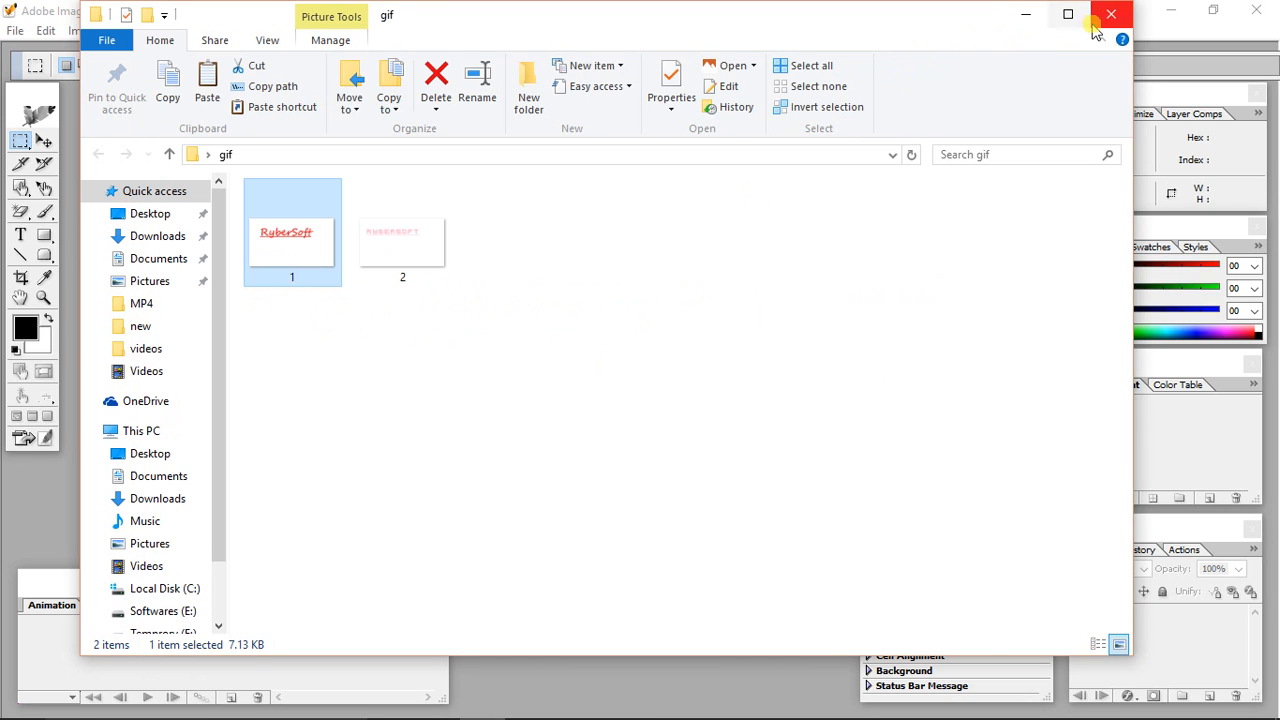
click(1024, 16)
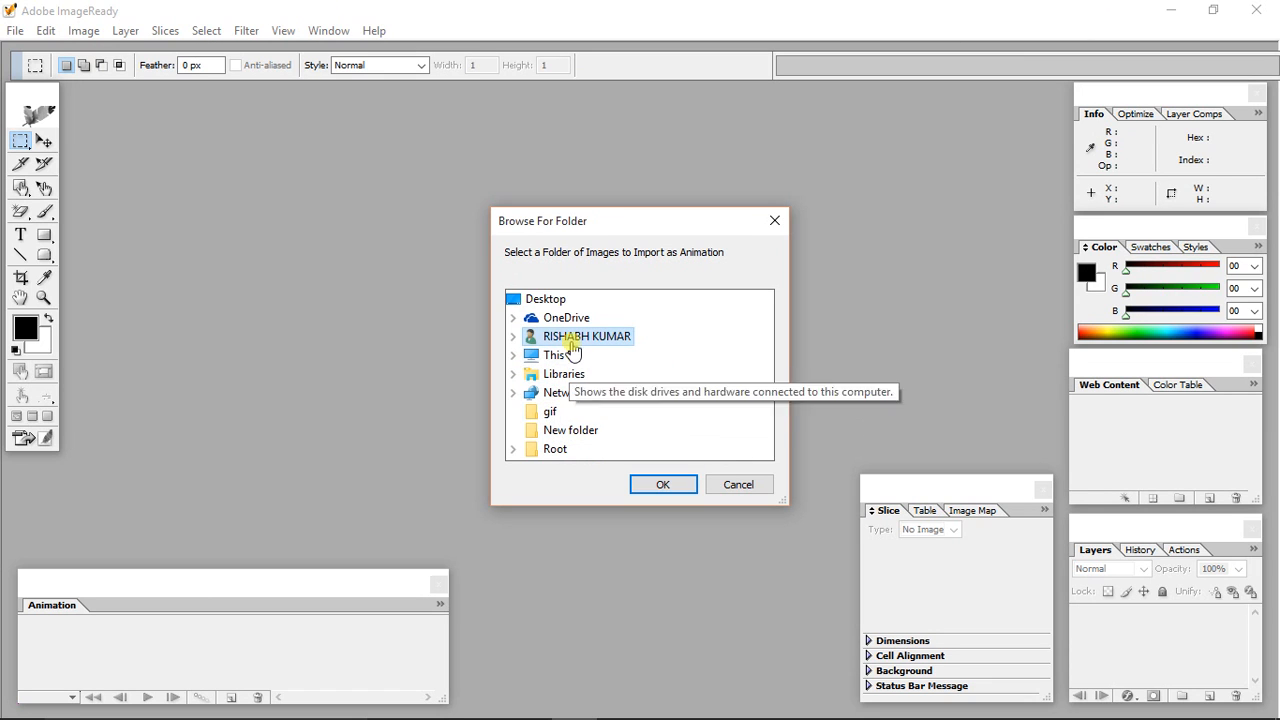
Choose the gif folder on the Desktop and import its images as animation frames
click(531, 301)
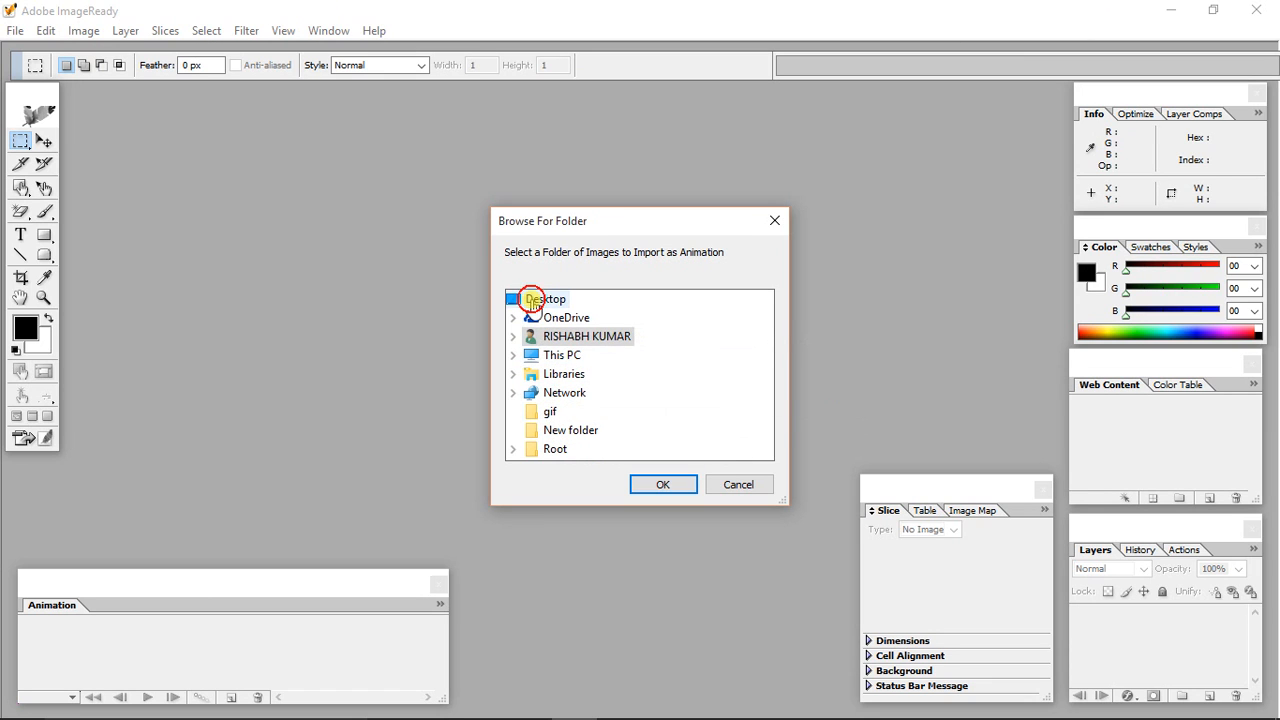
click(550, 414)
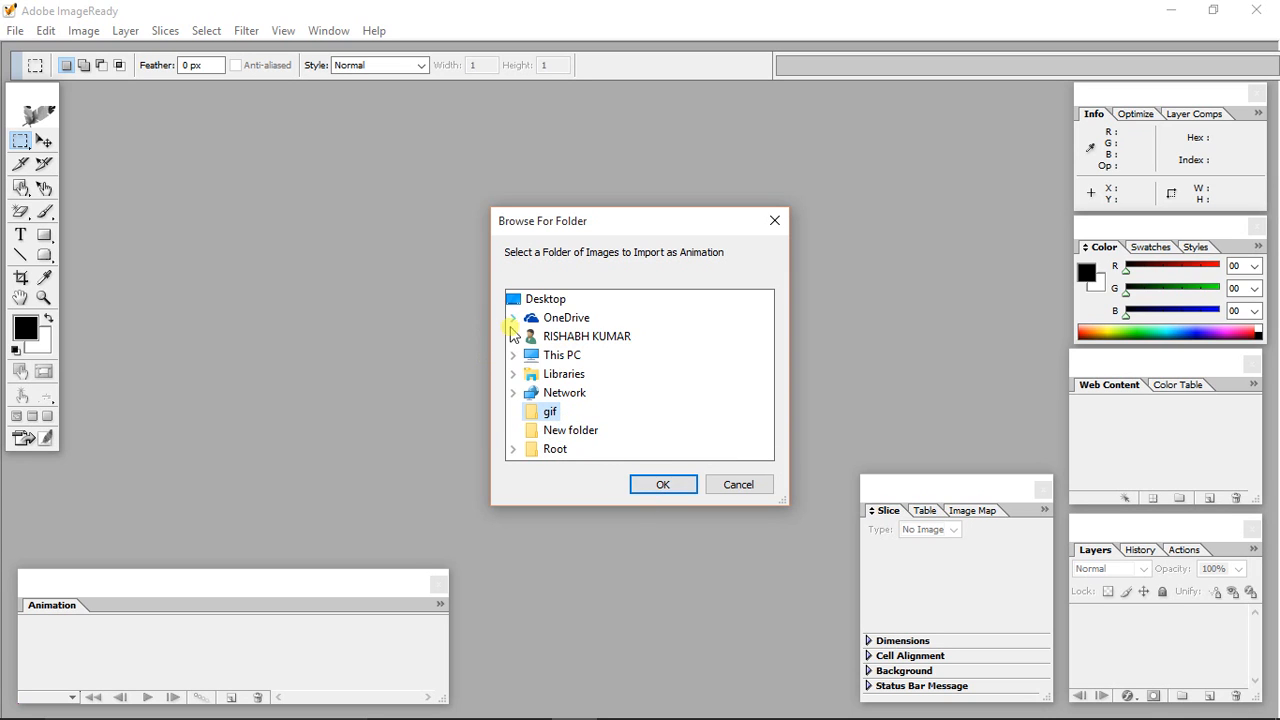
click(670, 488)
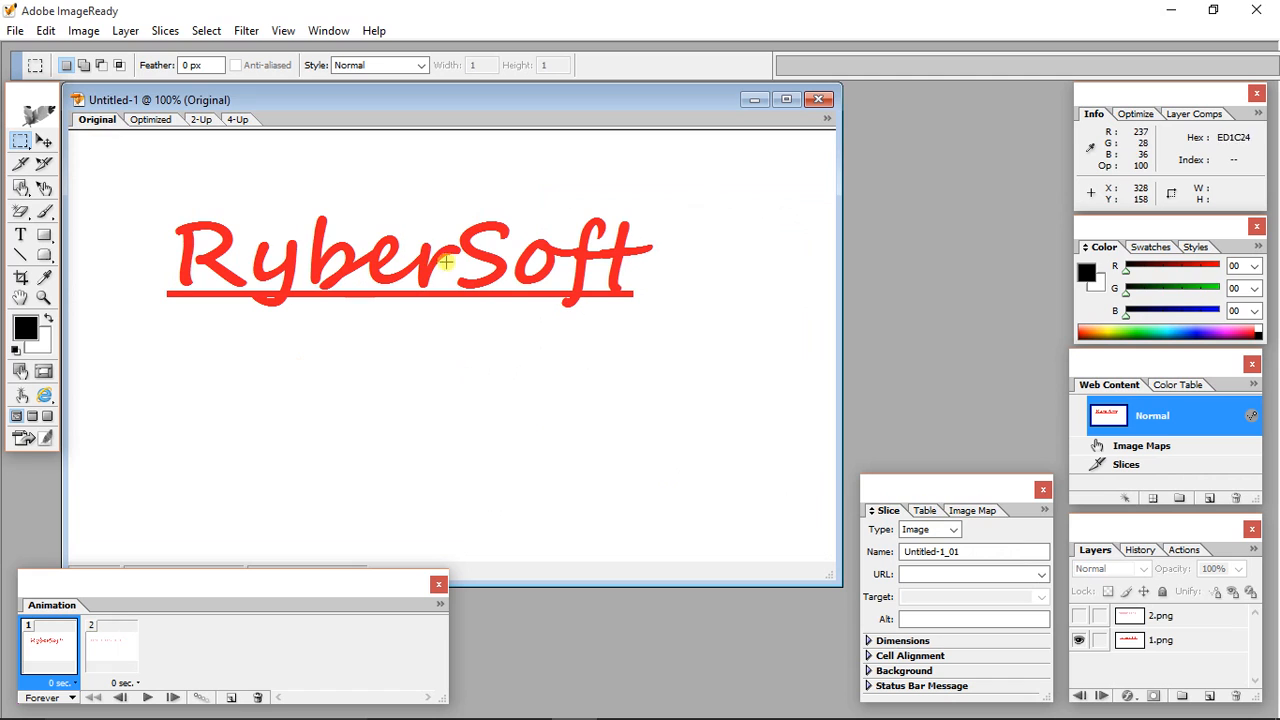
Switch back and forth between animation frames 1 and 2 to compare their images
click(117, 650)
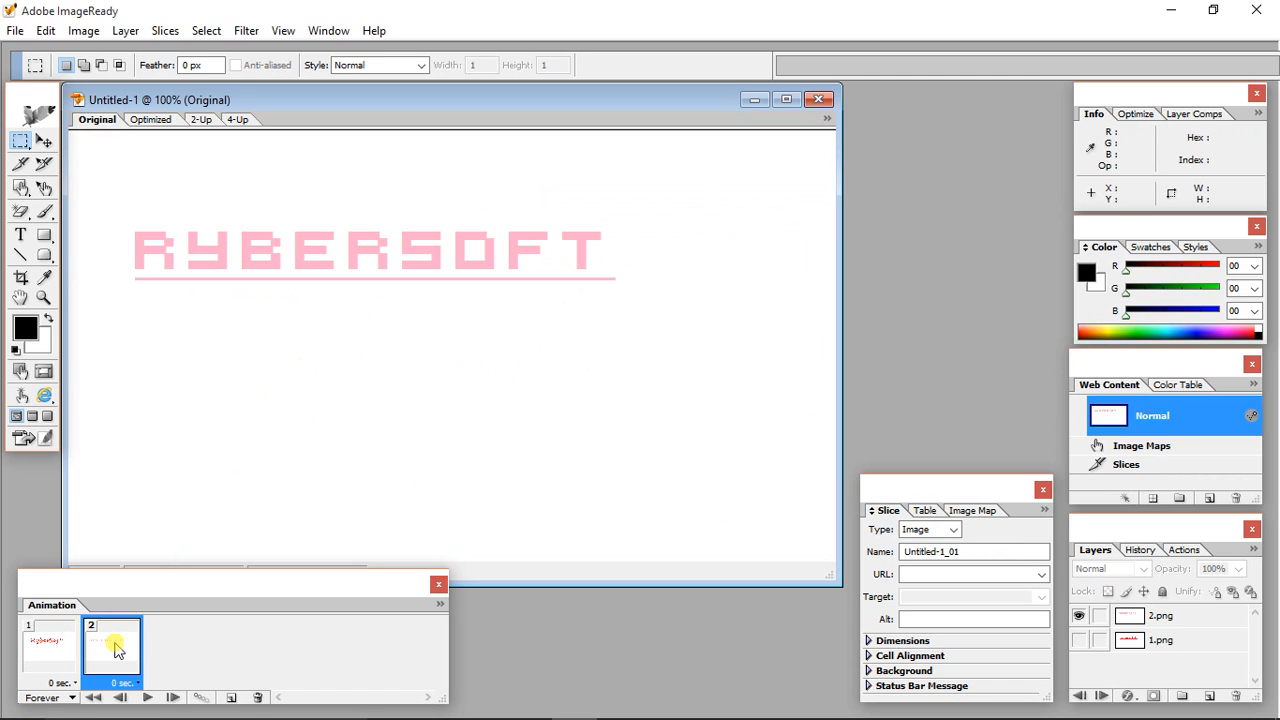
click(58, 648)
click(104, 655)
click(52, 660)
click(117, 655)
Reposition the Animation palette slightly and play the two-frame animation, stopping it after the preview
click(146, 699)
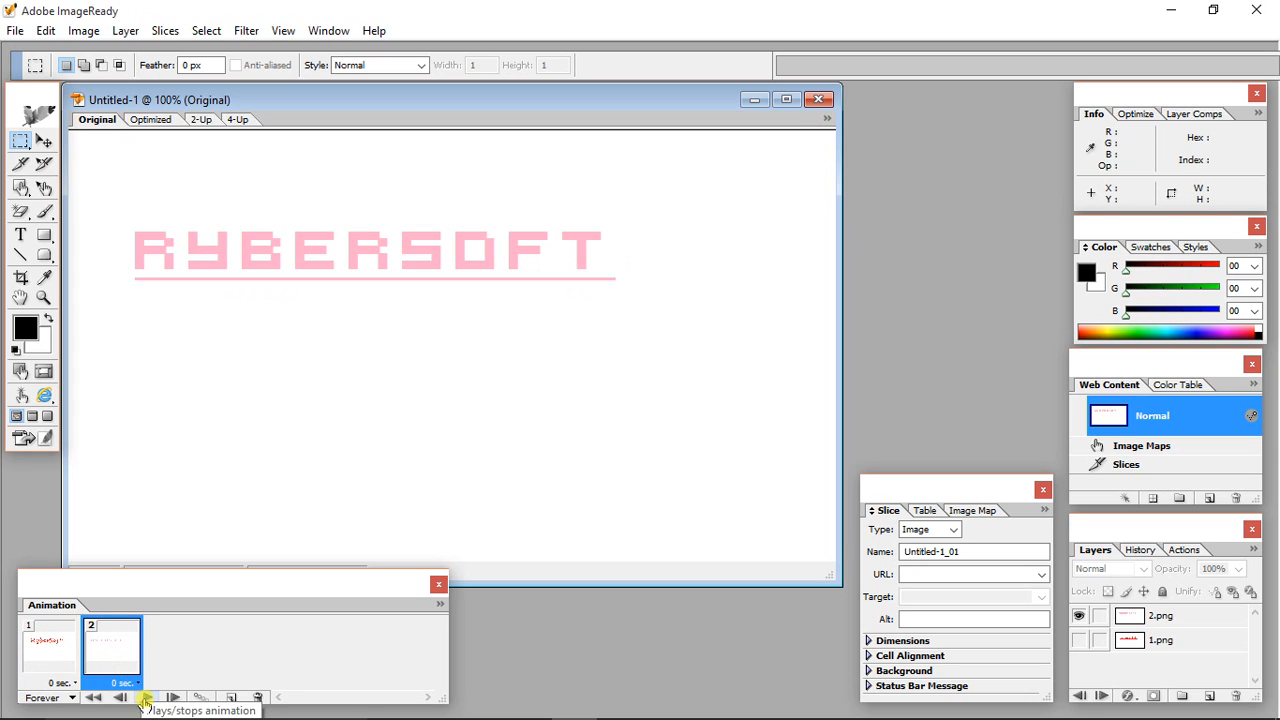
mouse_move(193, 594)
mouse_down()
mouse_move(346, 594)
mouse_move(173, 594)
mouse_up()
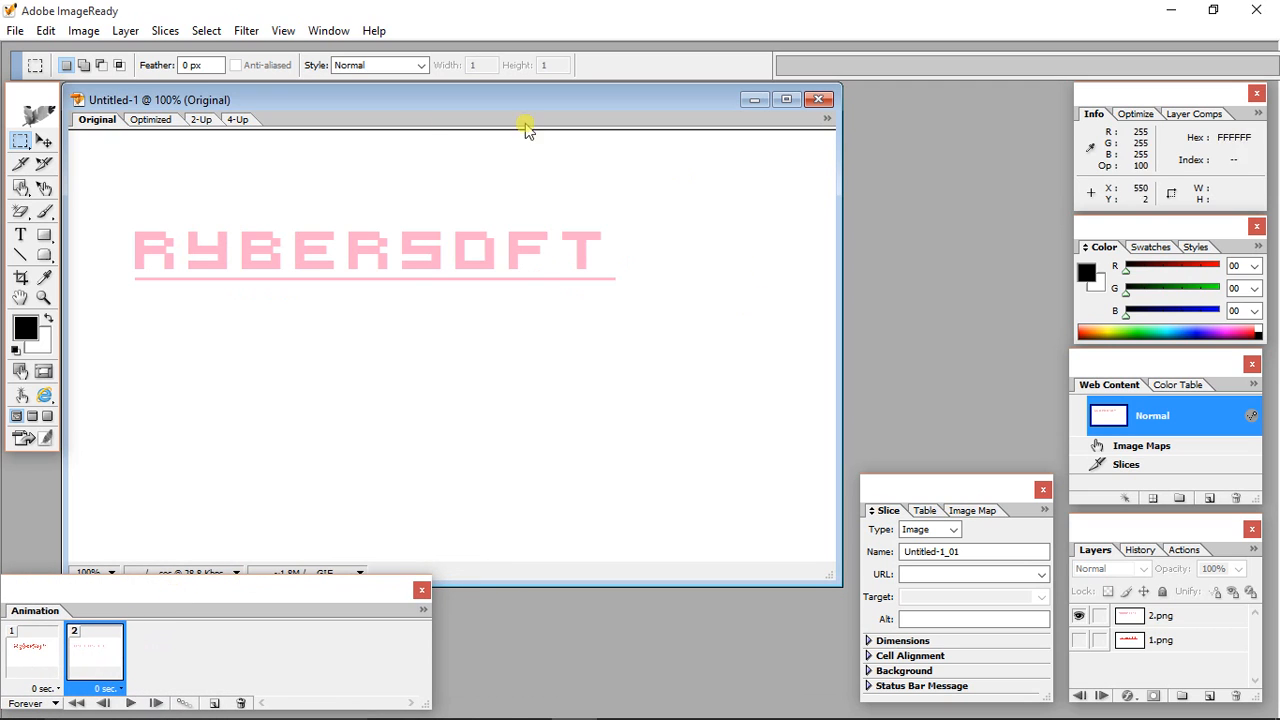
click(128, 703)
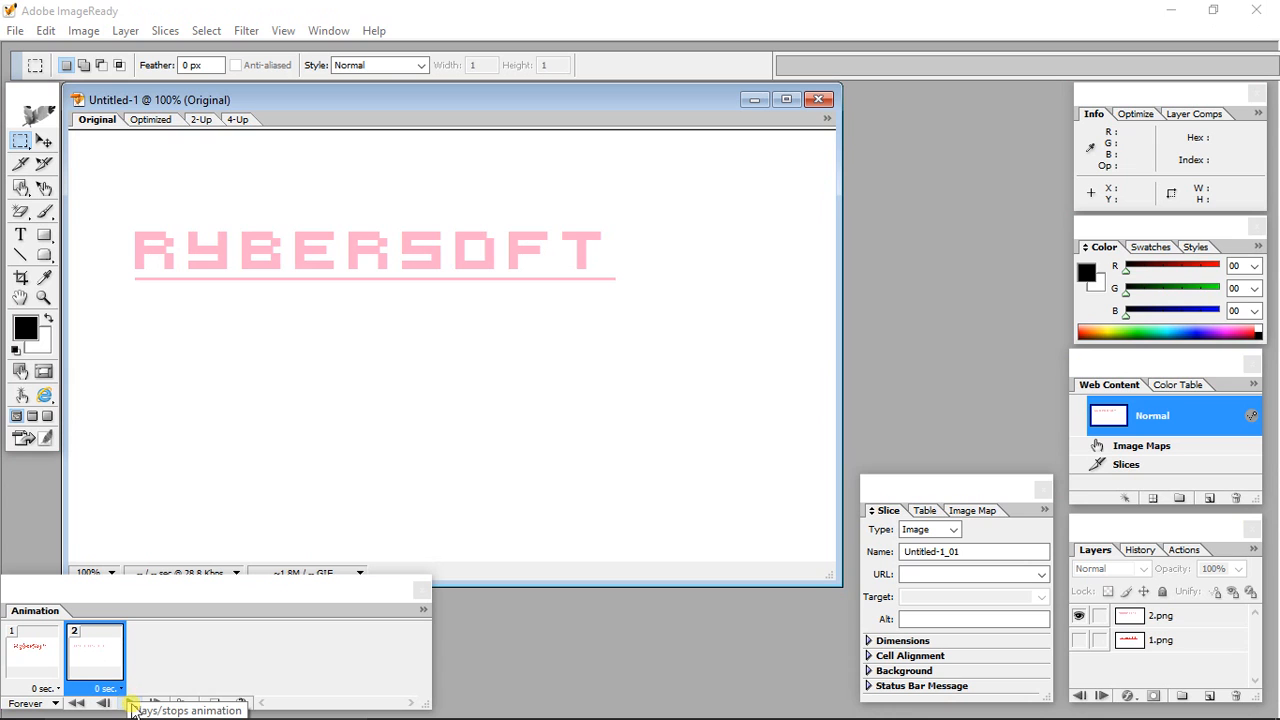
click(126, 705)
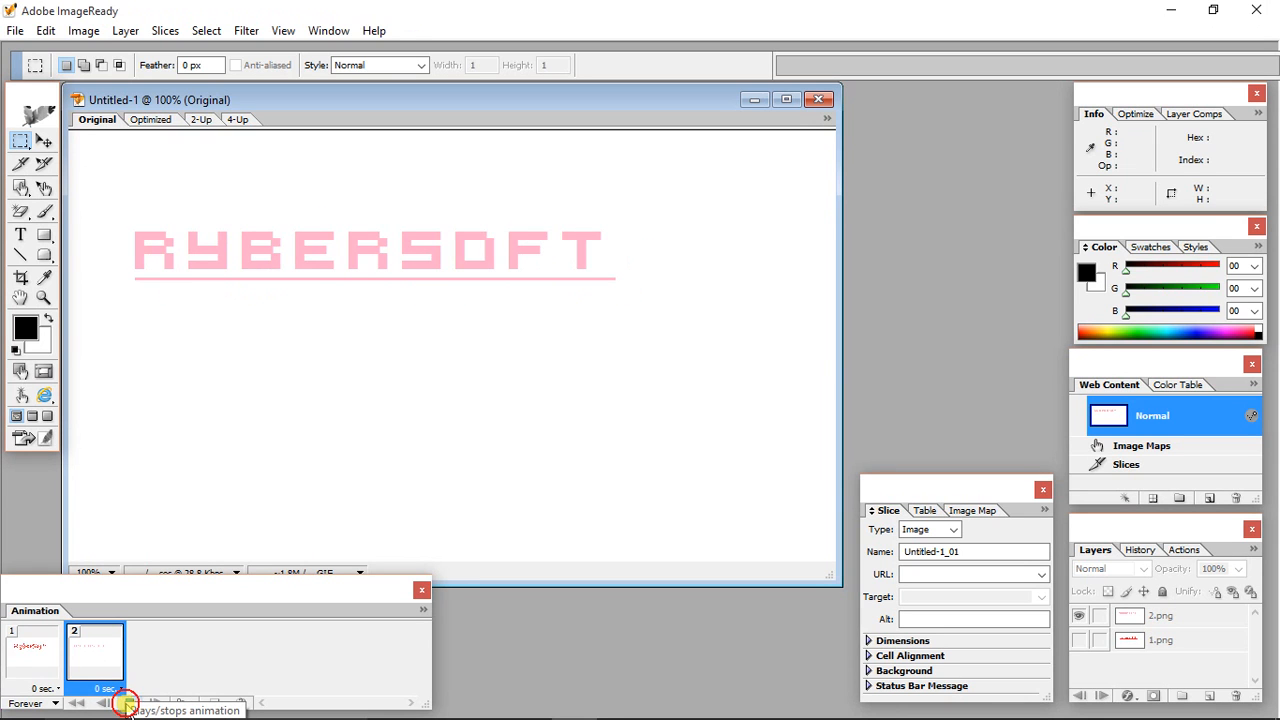
click(129, 704)
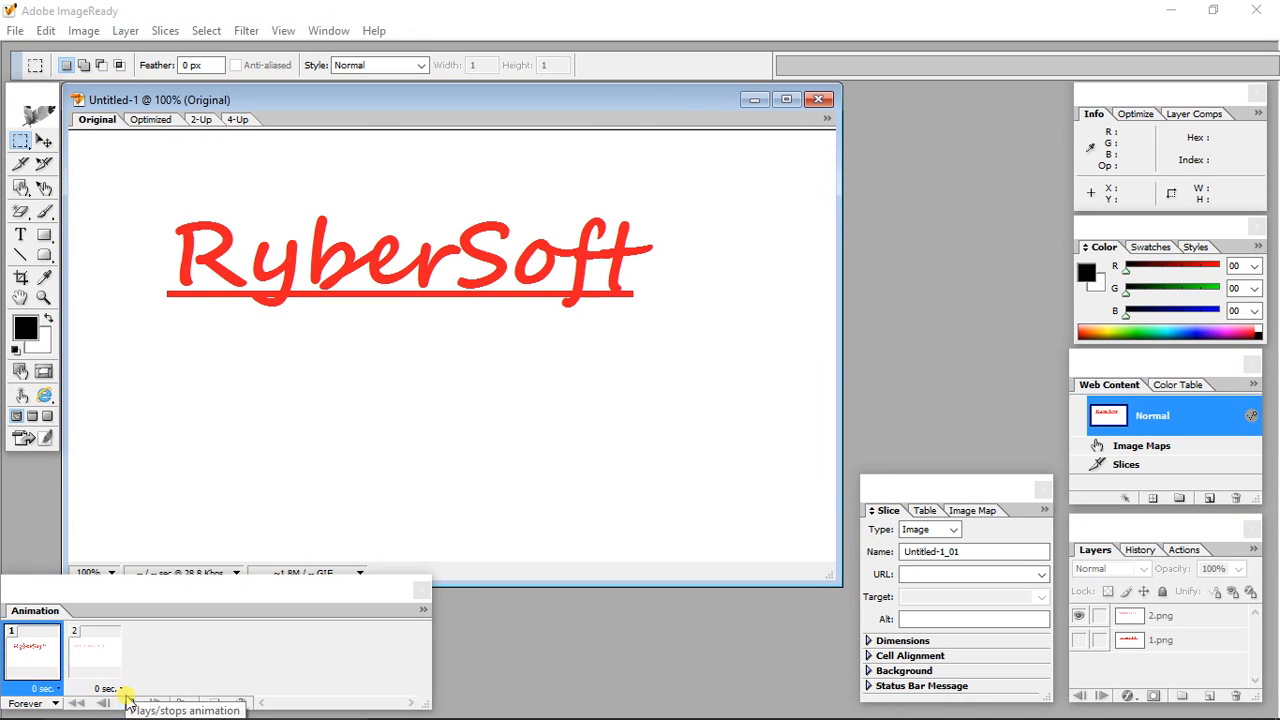
click(131, 703)
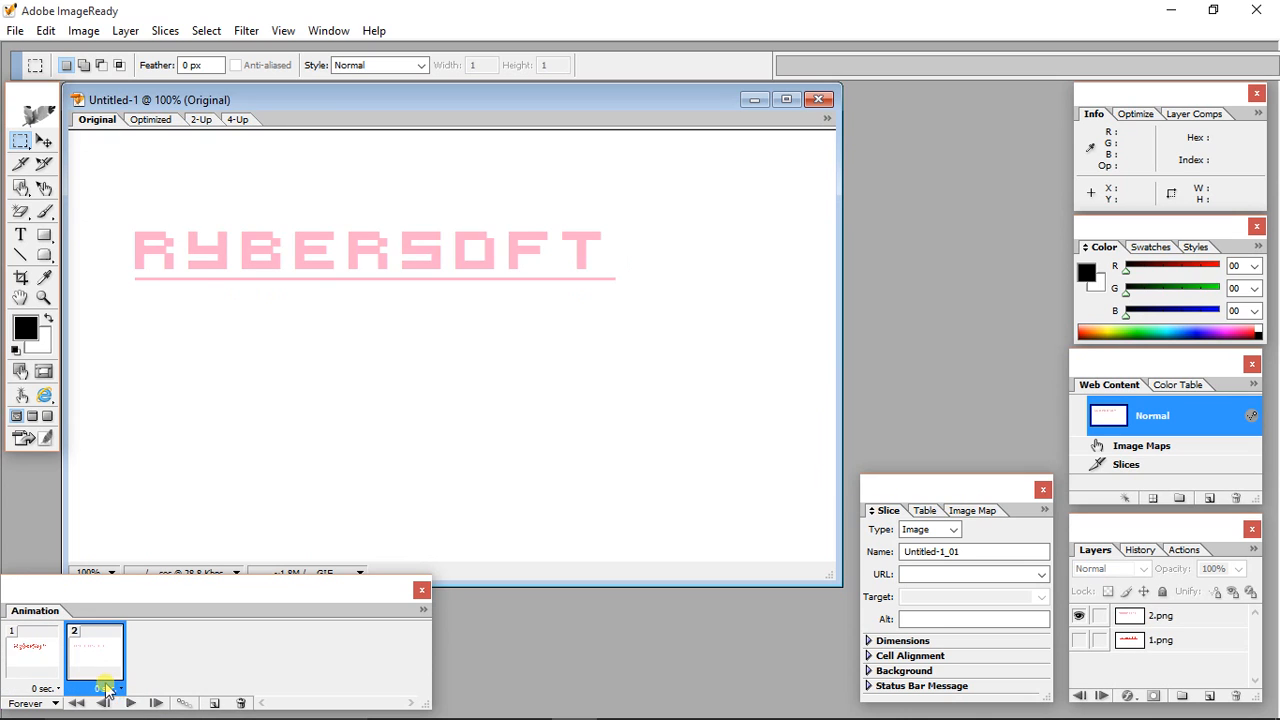
Set the delay of both frames to 0.5 seconds and preview the animation
click(110, 688)
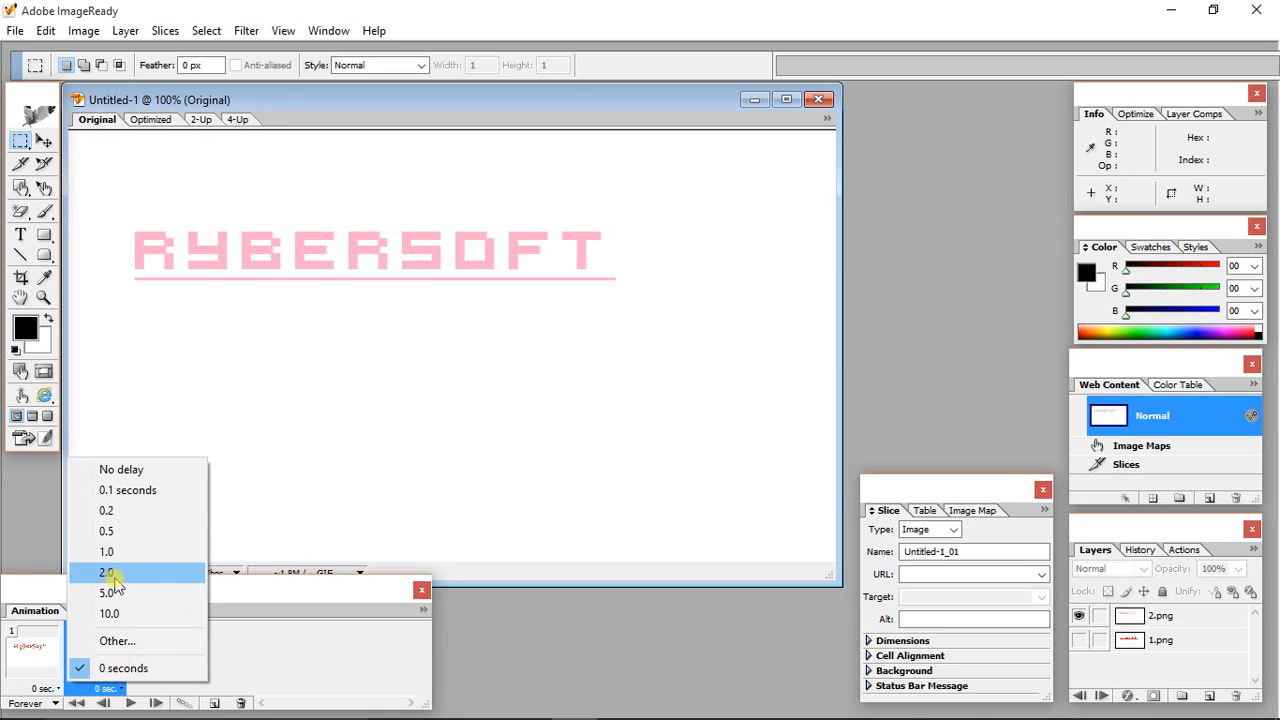
click(110, 528)
click(44, 688)
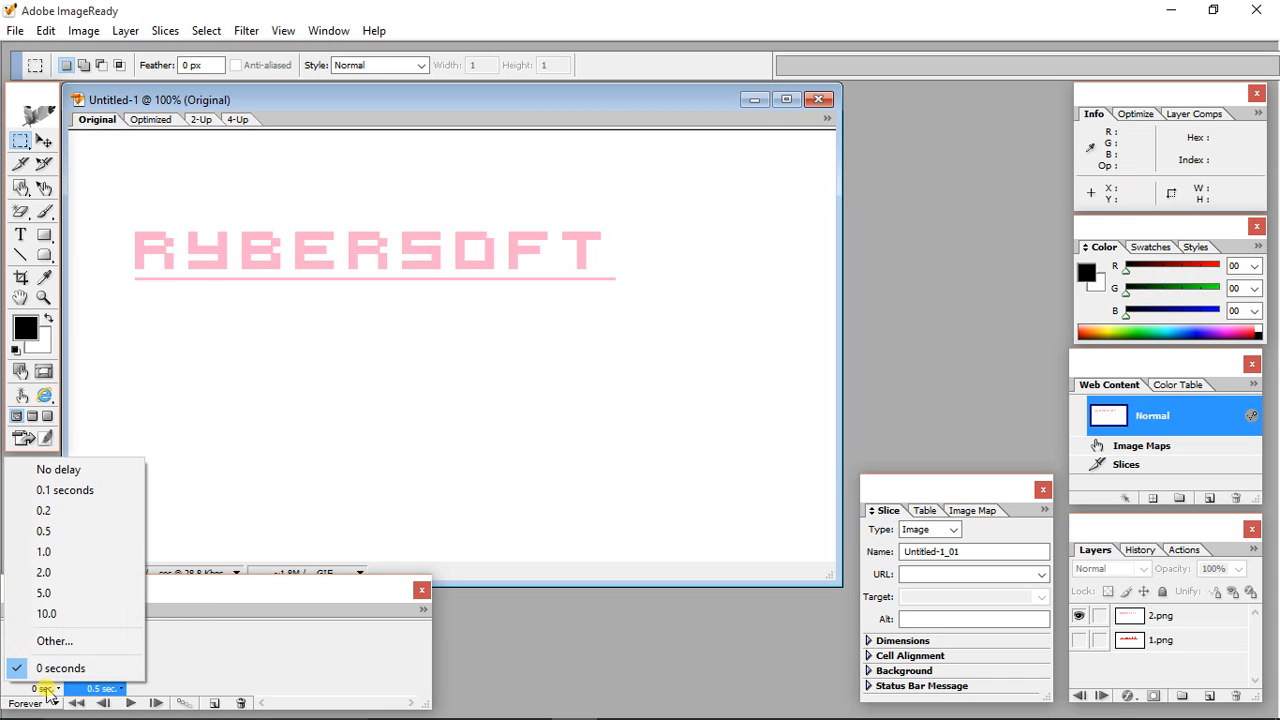
click(43, 535)
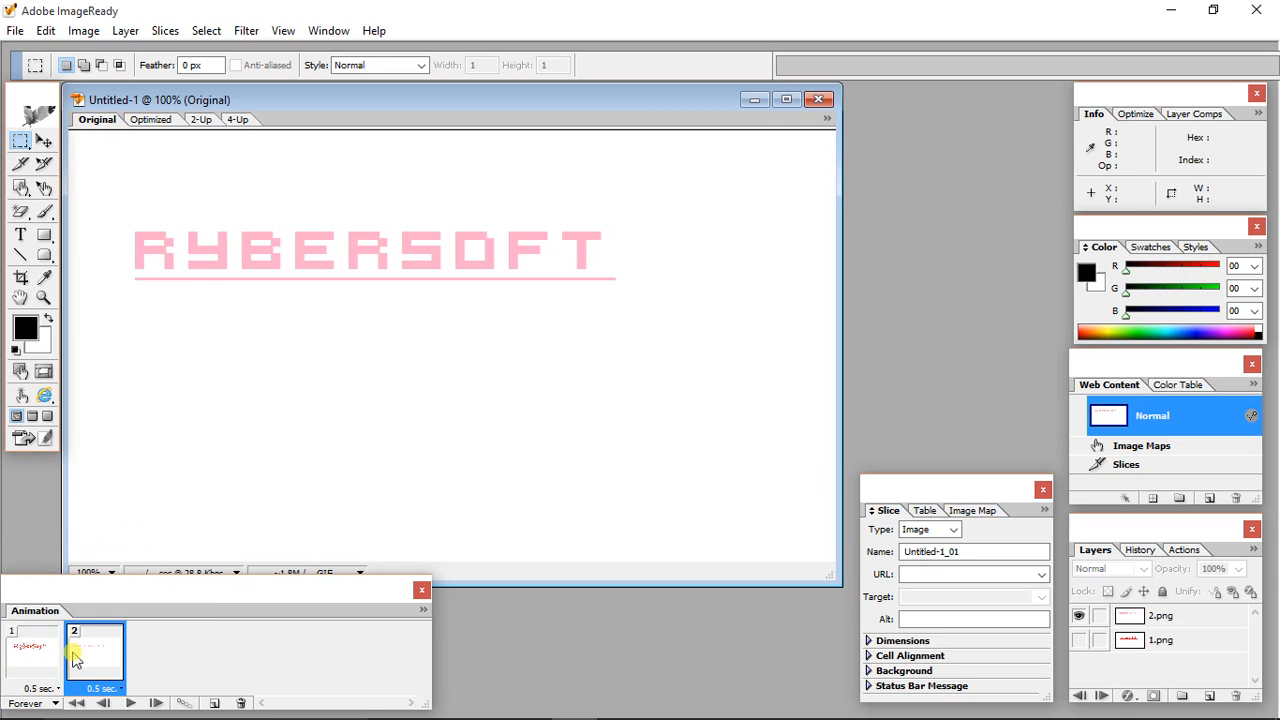
click(129, 703)
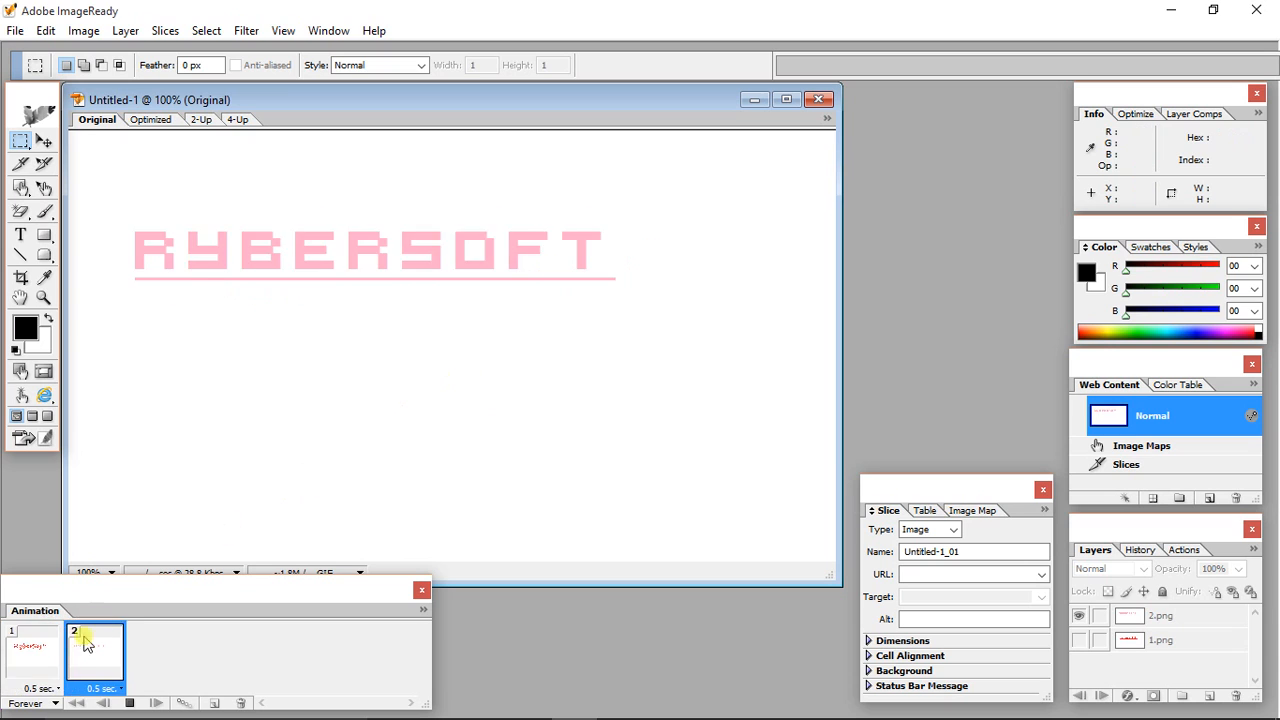
click(131, 703)
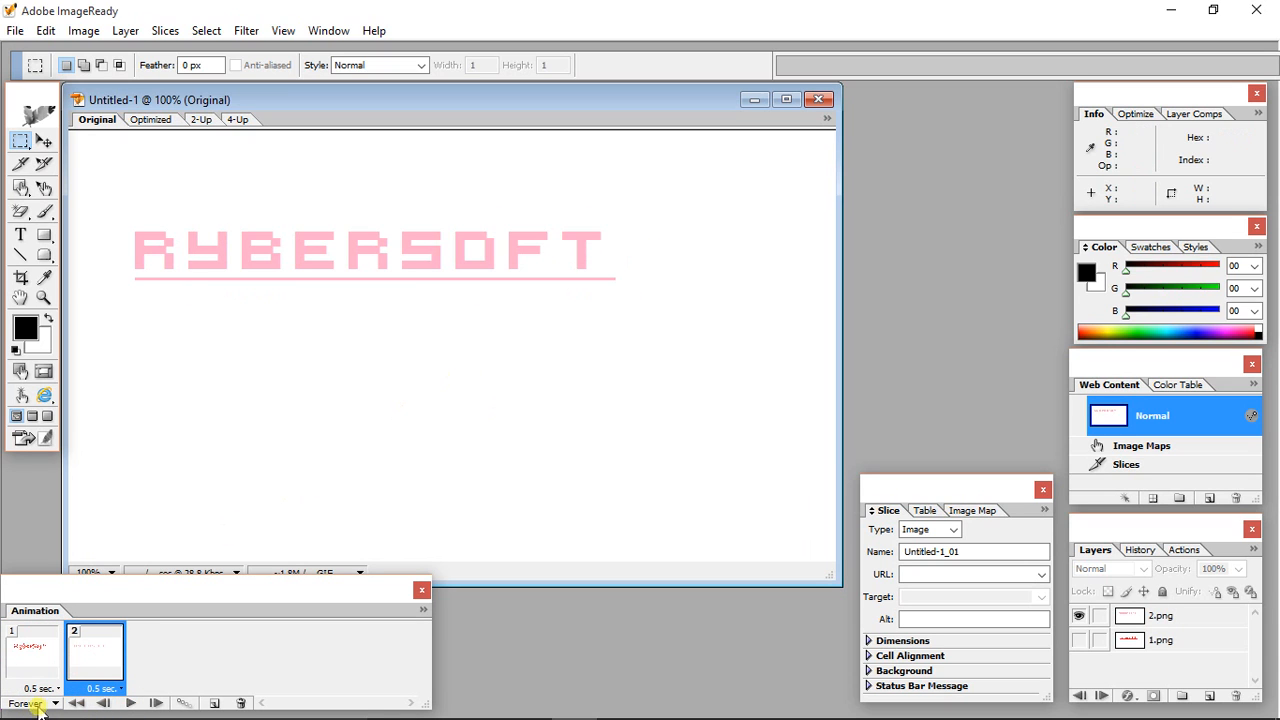
Try a loop count of 5 times for the animation and return the looping option to Forever
click(55, 704)
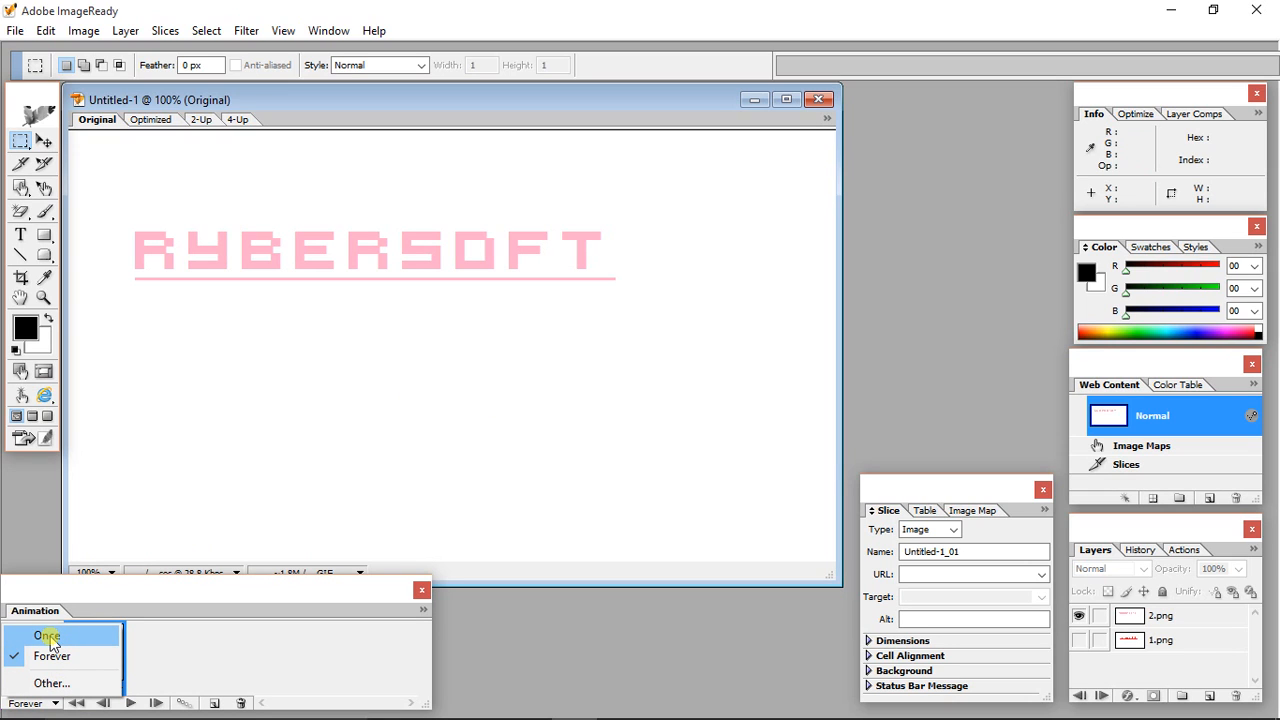
click(75, 683)
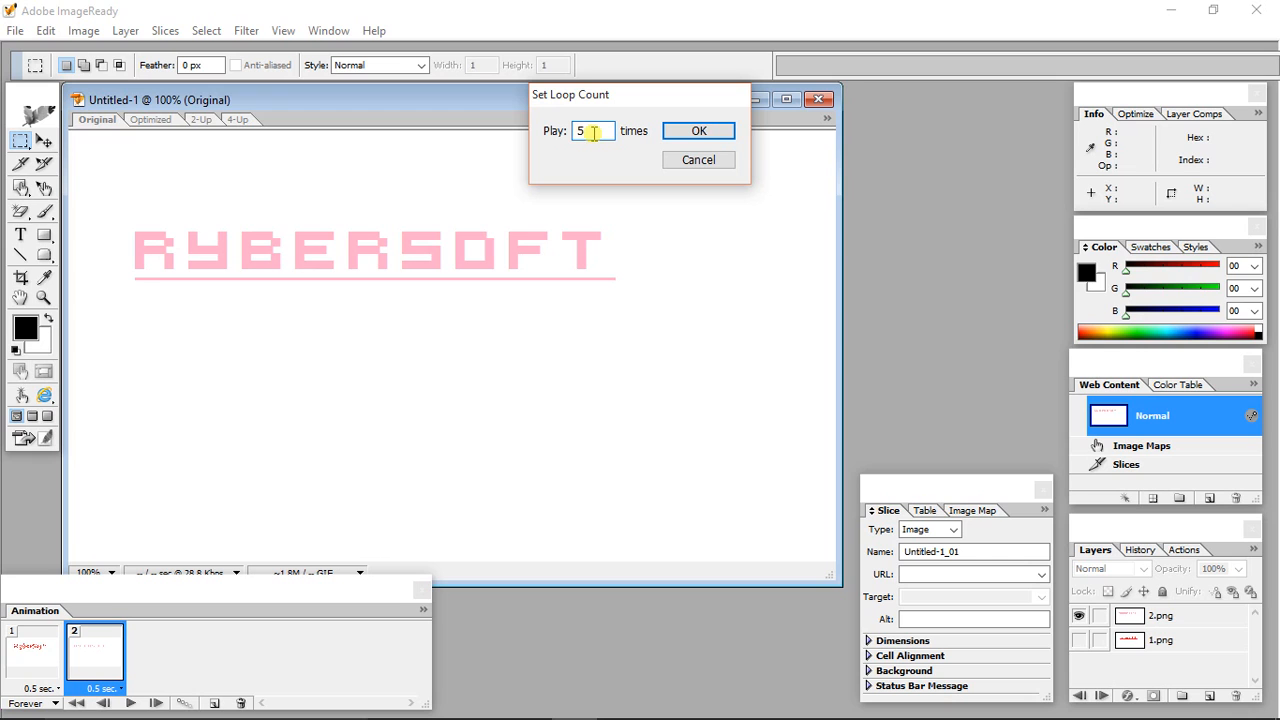
click(683, 131)
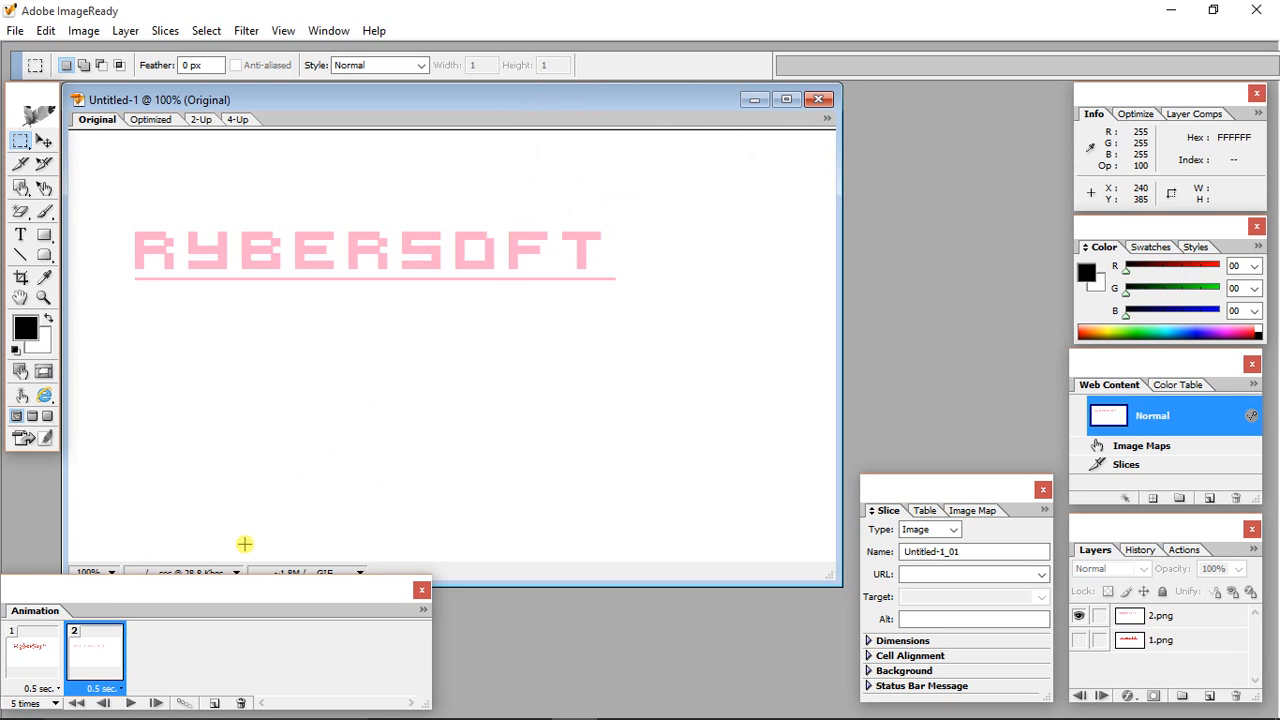
click(47, 703)
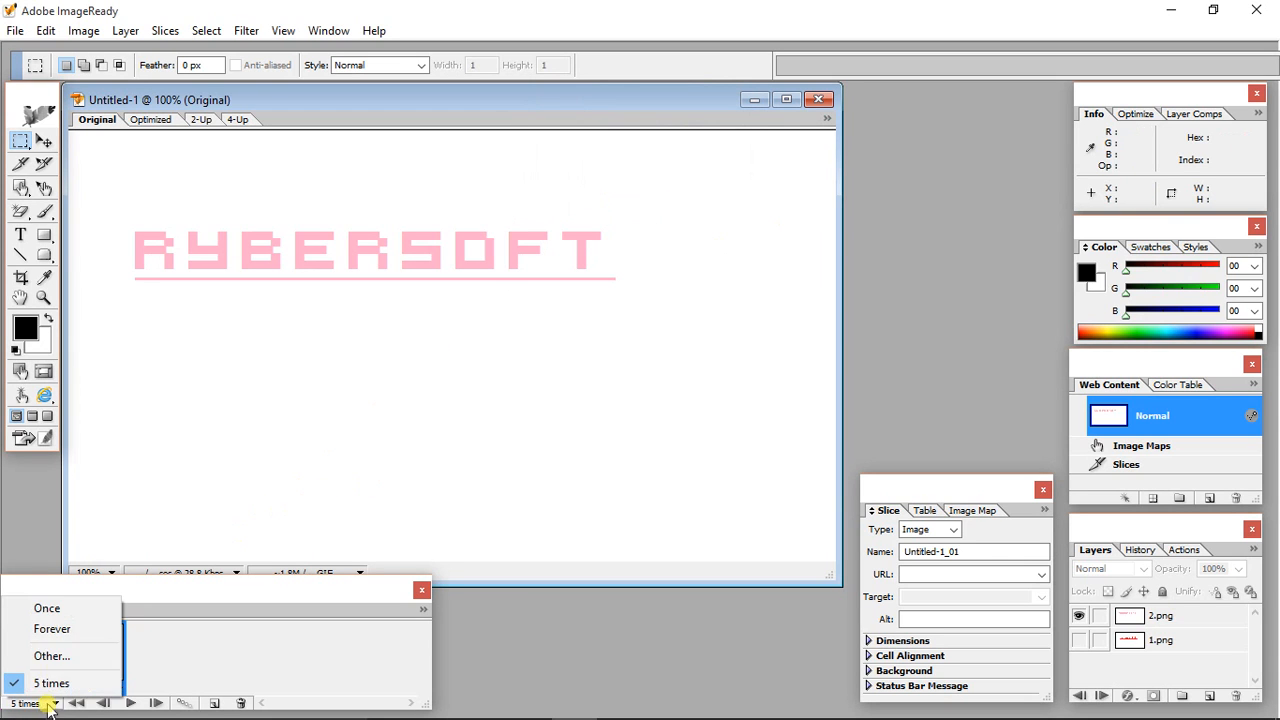
click(50, 628)
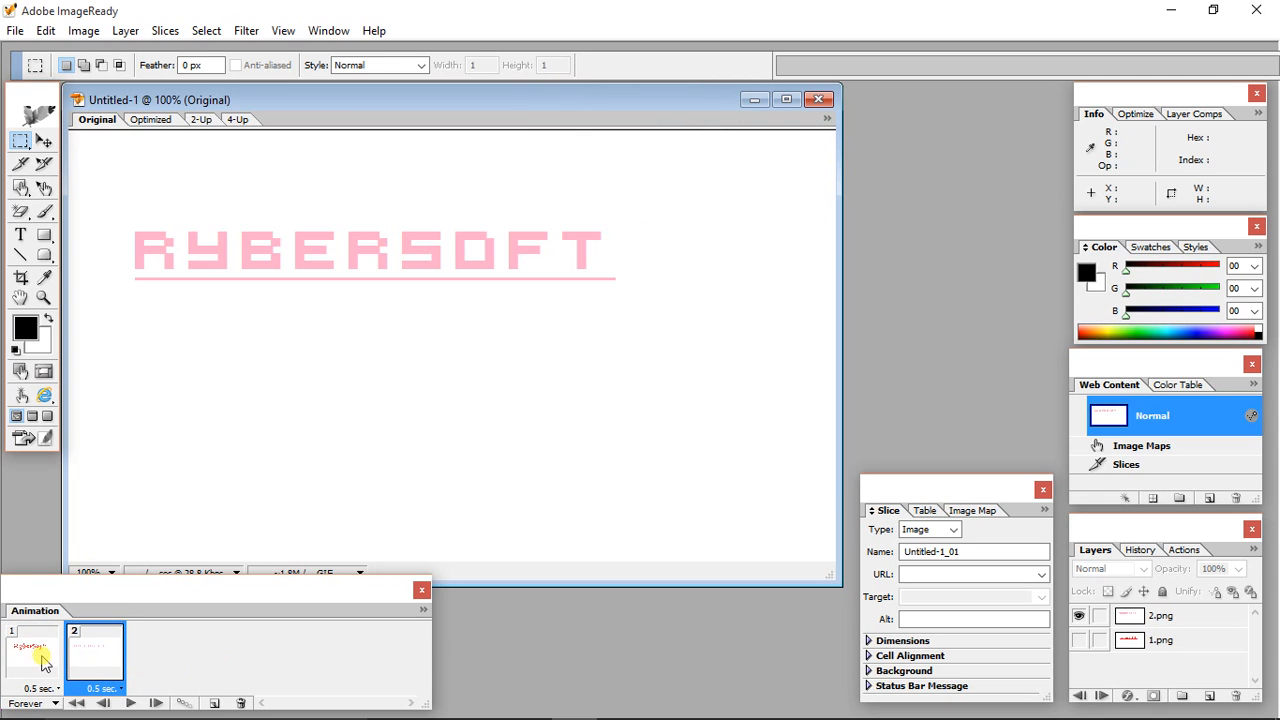
Select frame 1 and preview the animation with continuous looping, stopping playback when done
right_click(146, 665)
click(170, 686)
click(30, 650)
click(130, 704)
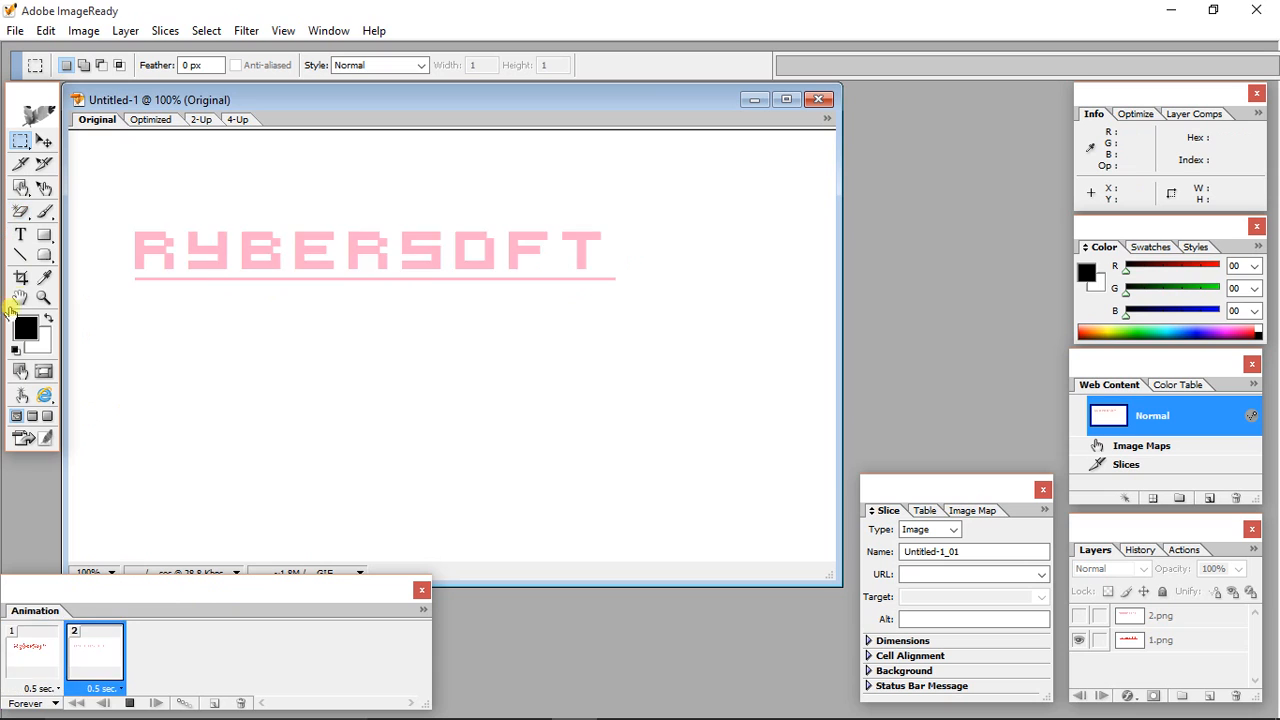
click(129, 703)
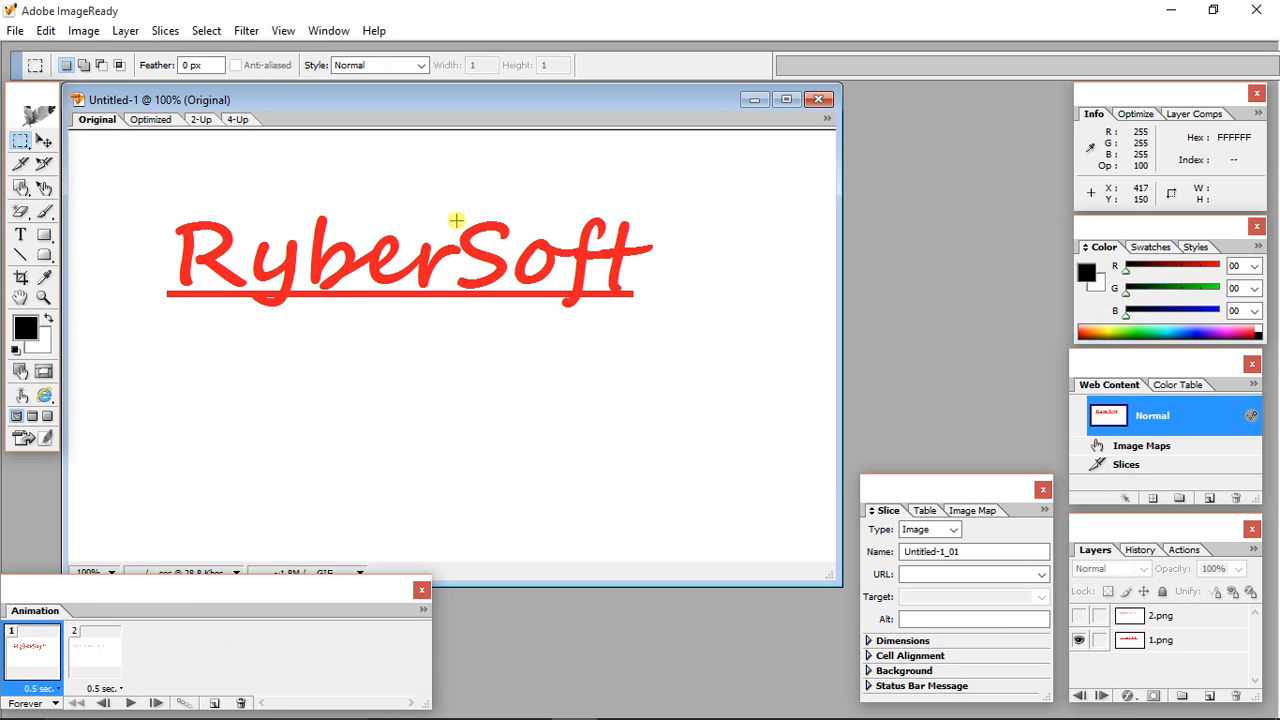
Move the image window up slightly and reorder the frames so the red RyberSoft frame follows the pink one
drag(428, 94, 430, 80)
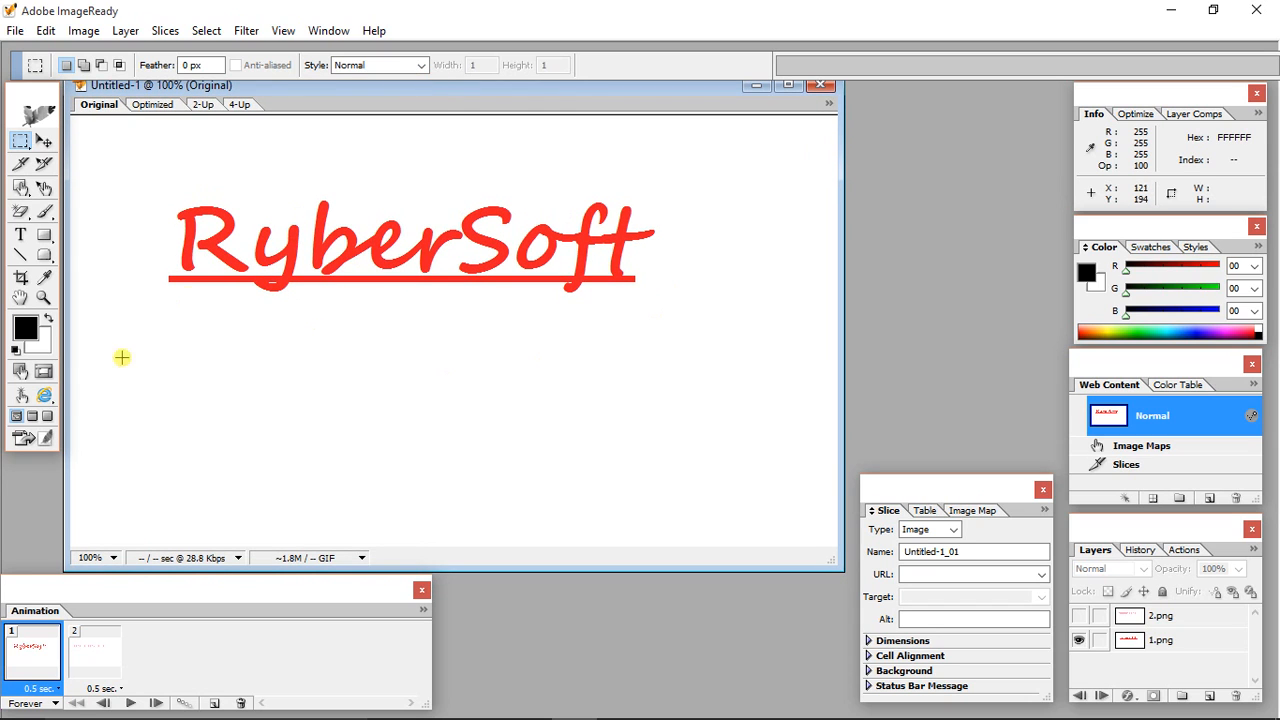
click(98, 658)
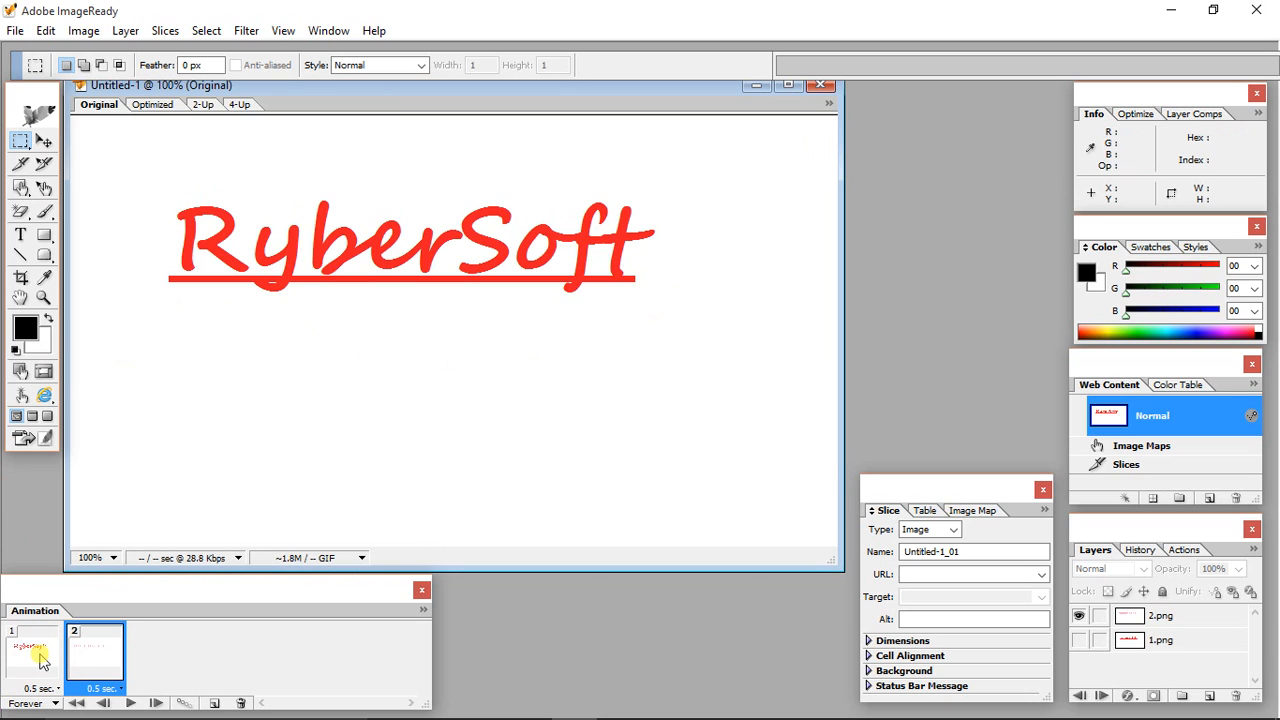
drag(38, 652, 157, 657)
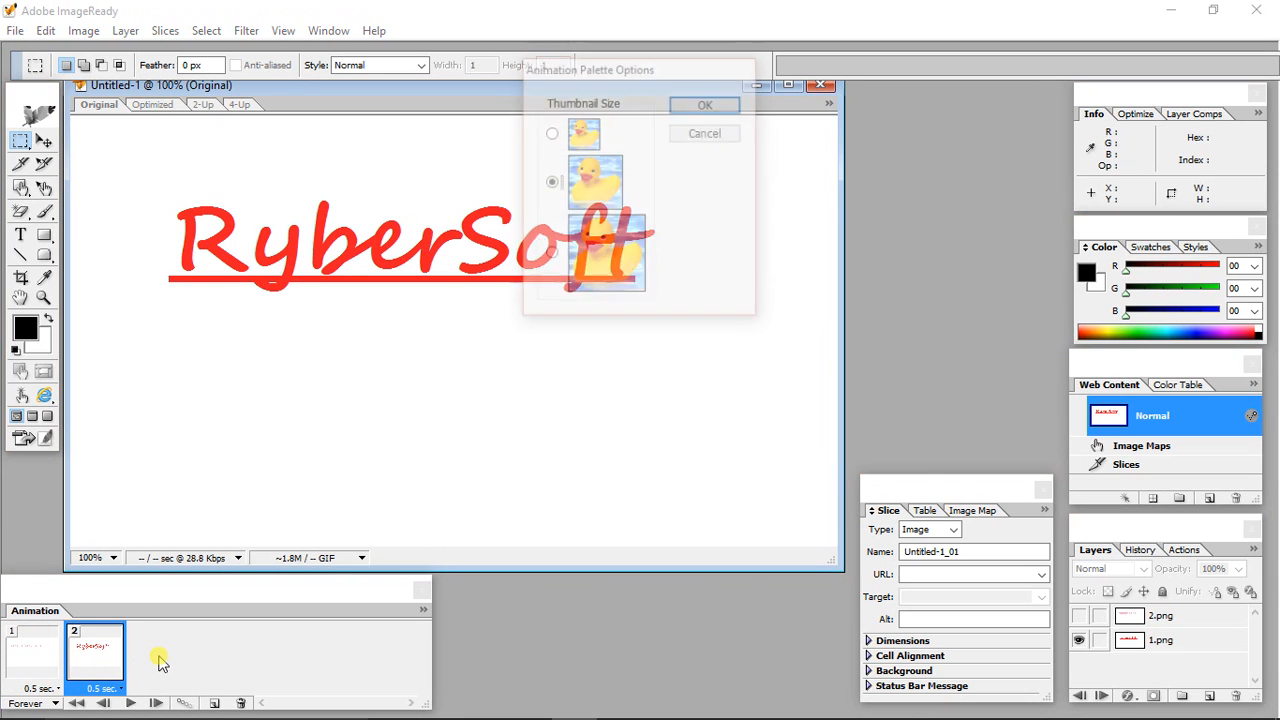
click(720, 133)
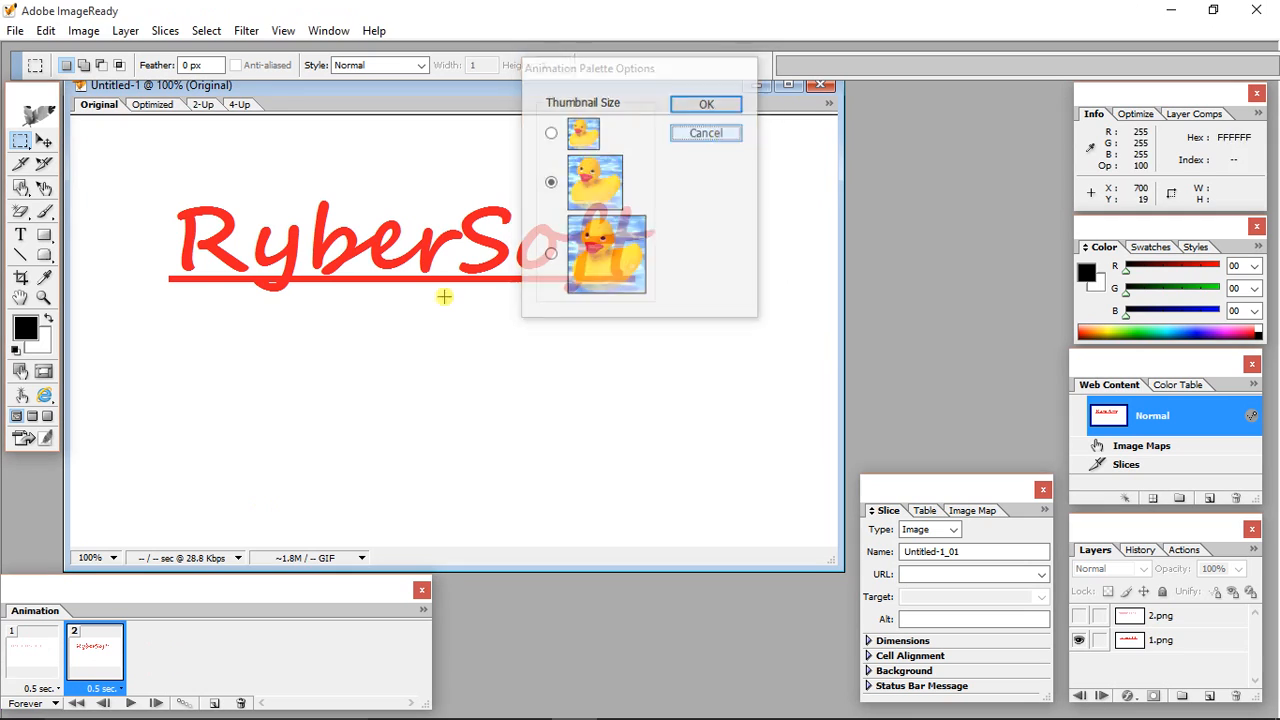
Compare the two animation frames and reorder them so the red RyberSoft frame comes first and the pink one second
click(33, 665)
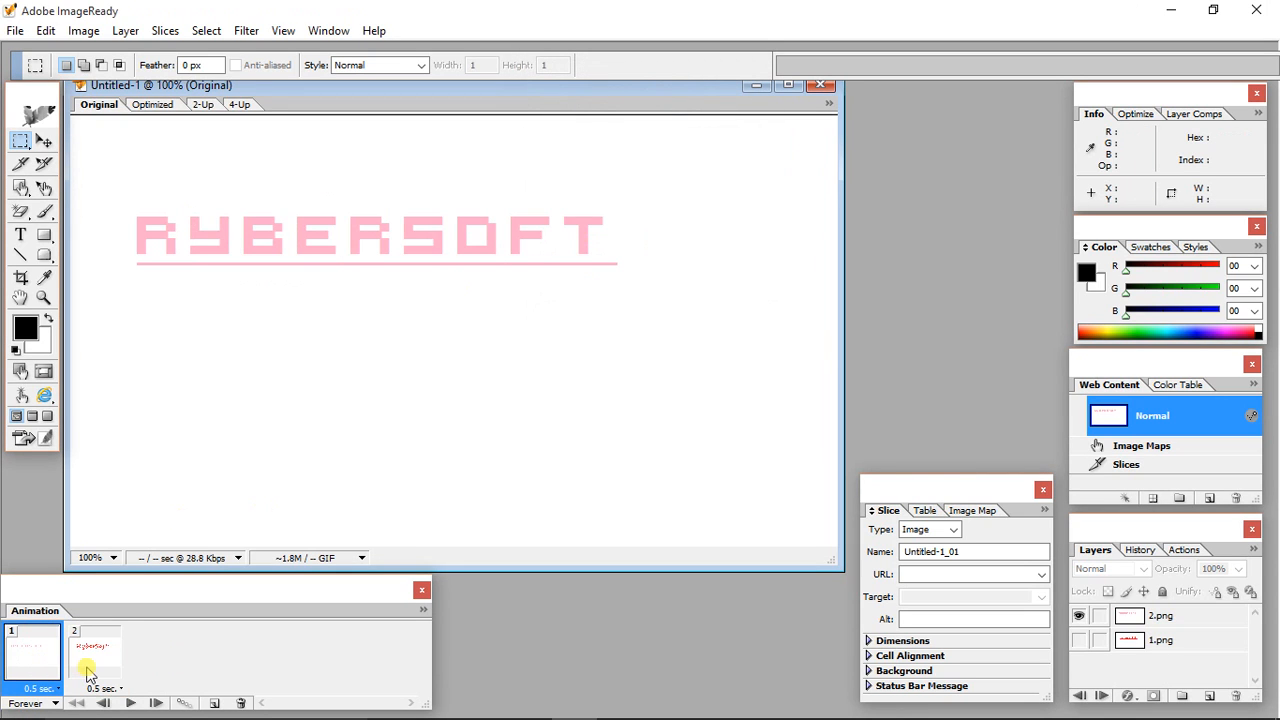
click(88, 674)
click(42, 662)
click(98, 664)
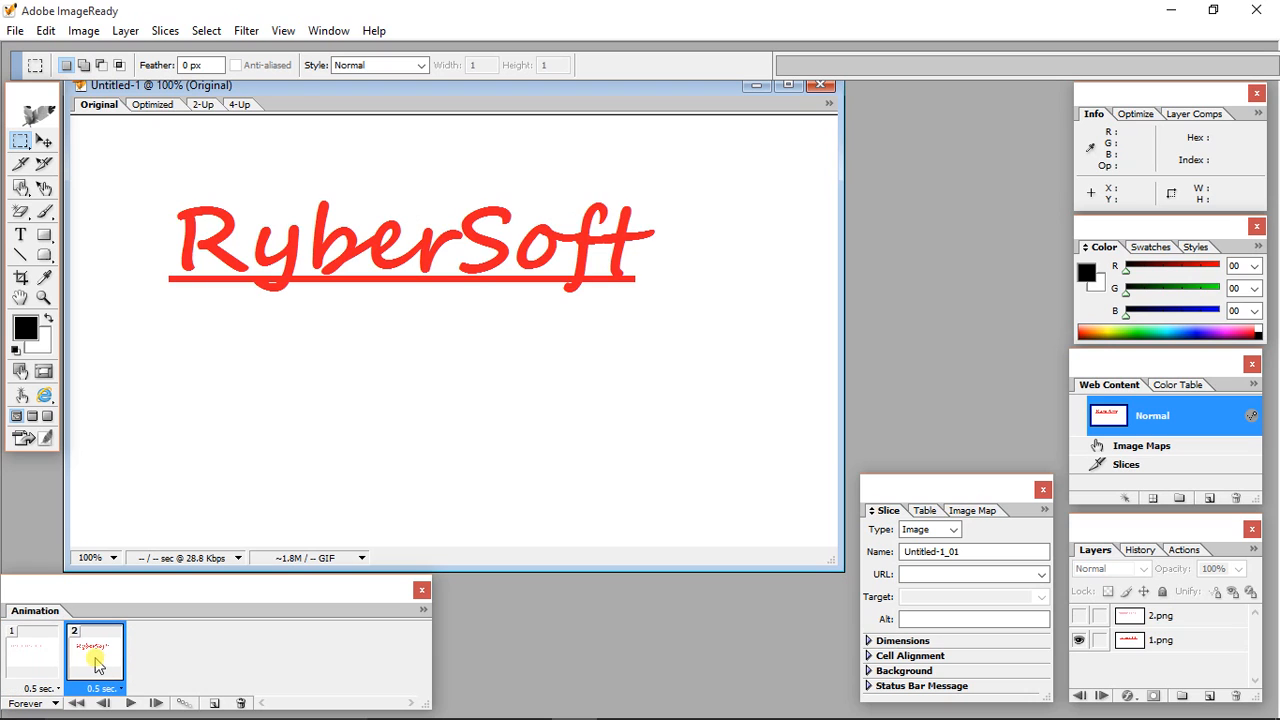
drag(98, 664, 36, 657)
click(128, 652)
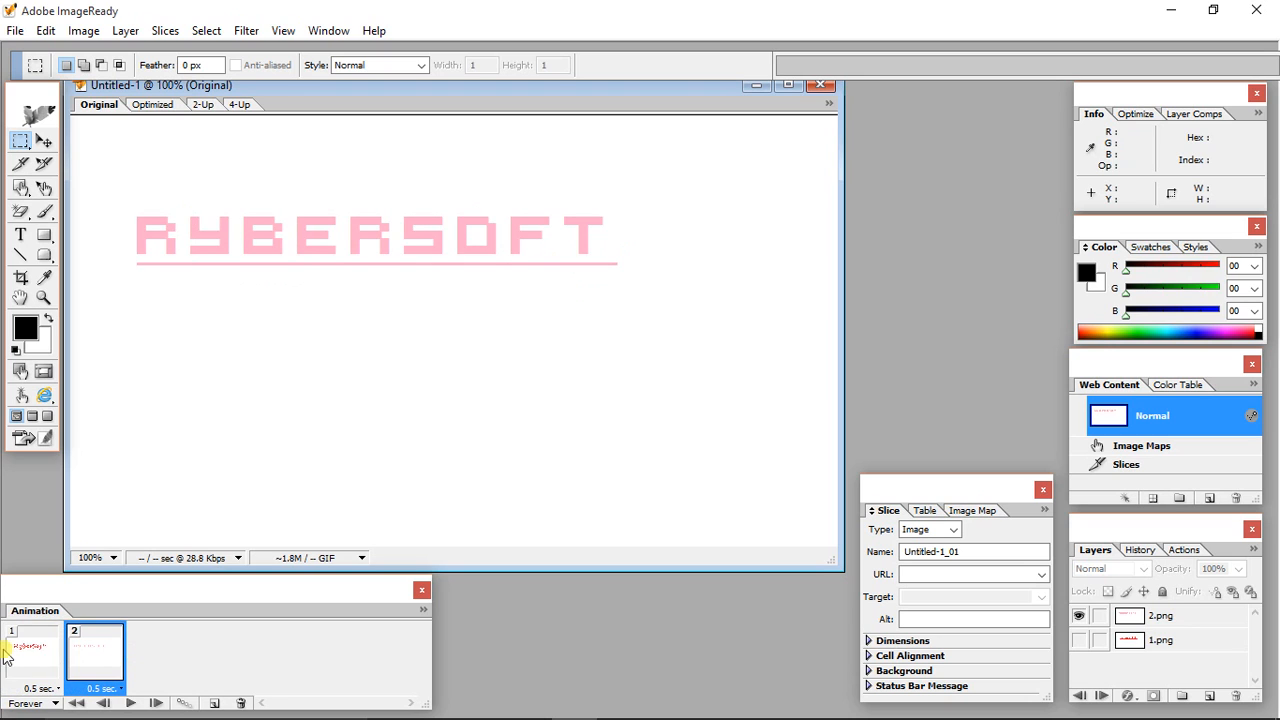
click(33, 652)
click(76, 655)
Save the animation as an optimized images-only GIF named rybersoft in the gif folder on the Desktop
click(15, 30)
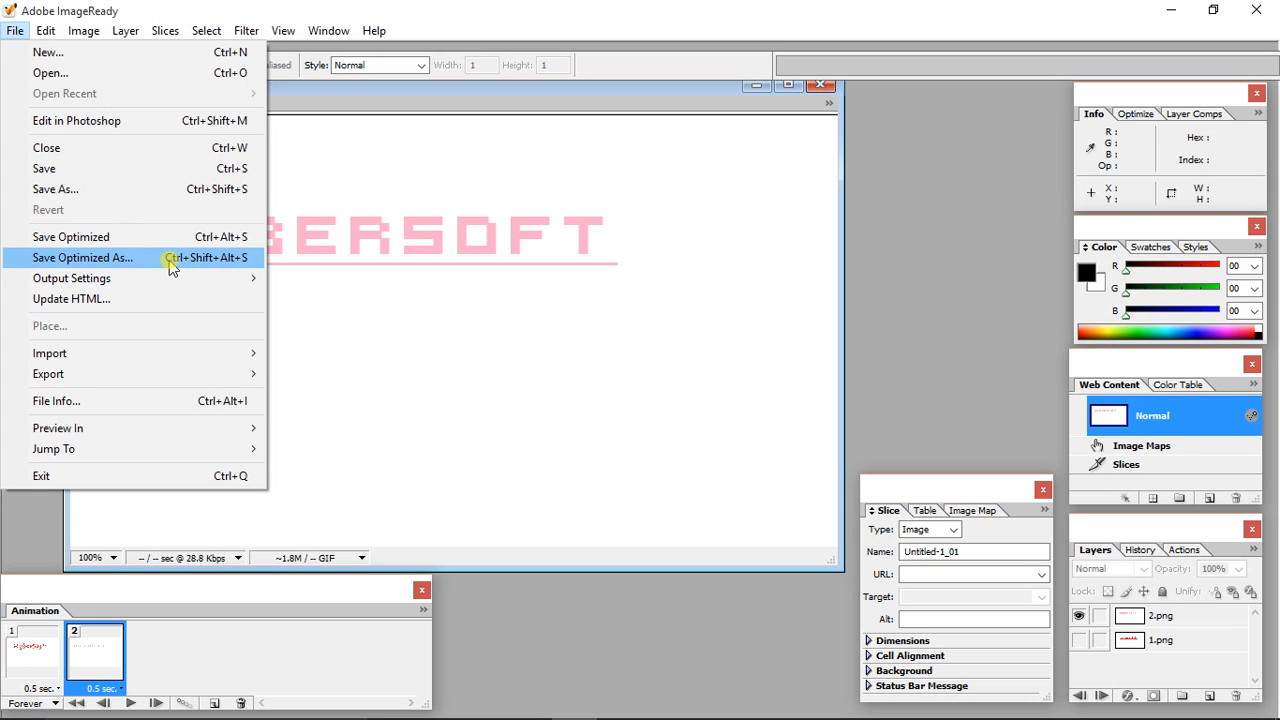
click(137, 262)
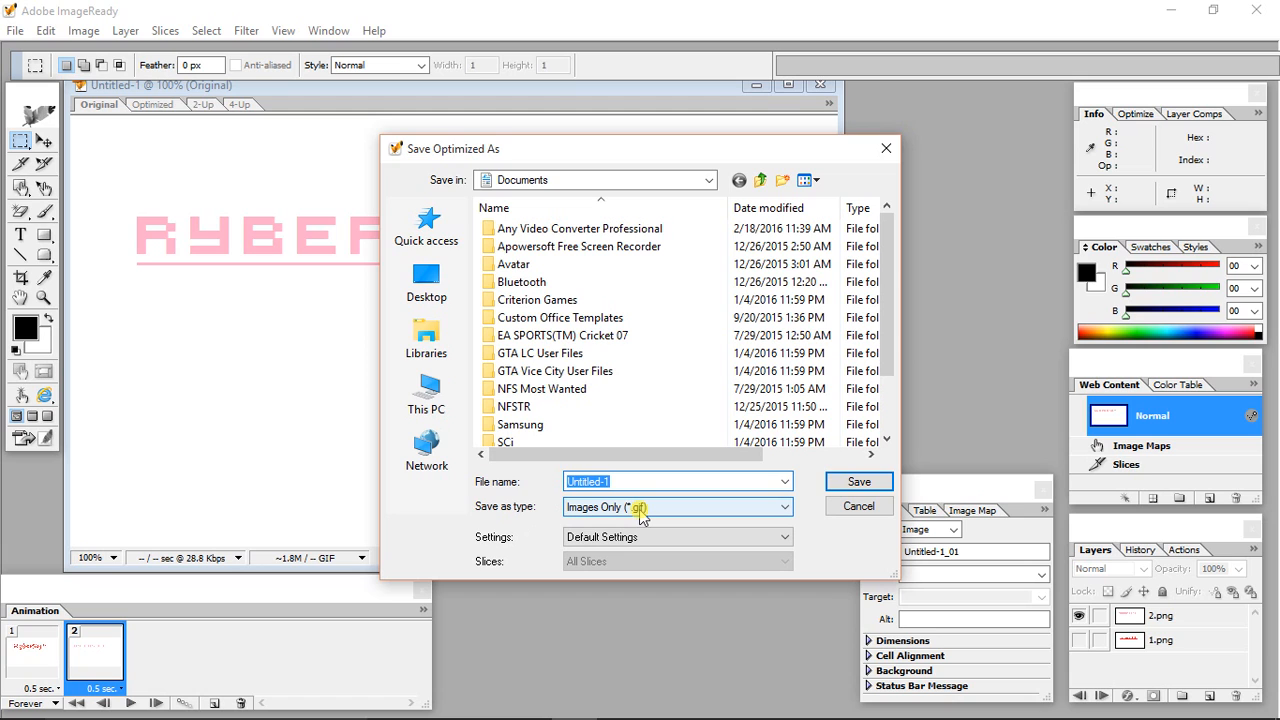
click(457, 298)
double_click(551, 372)
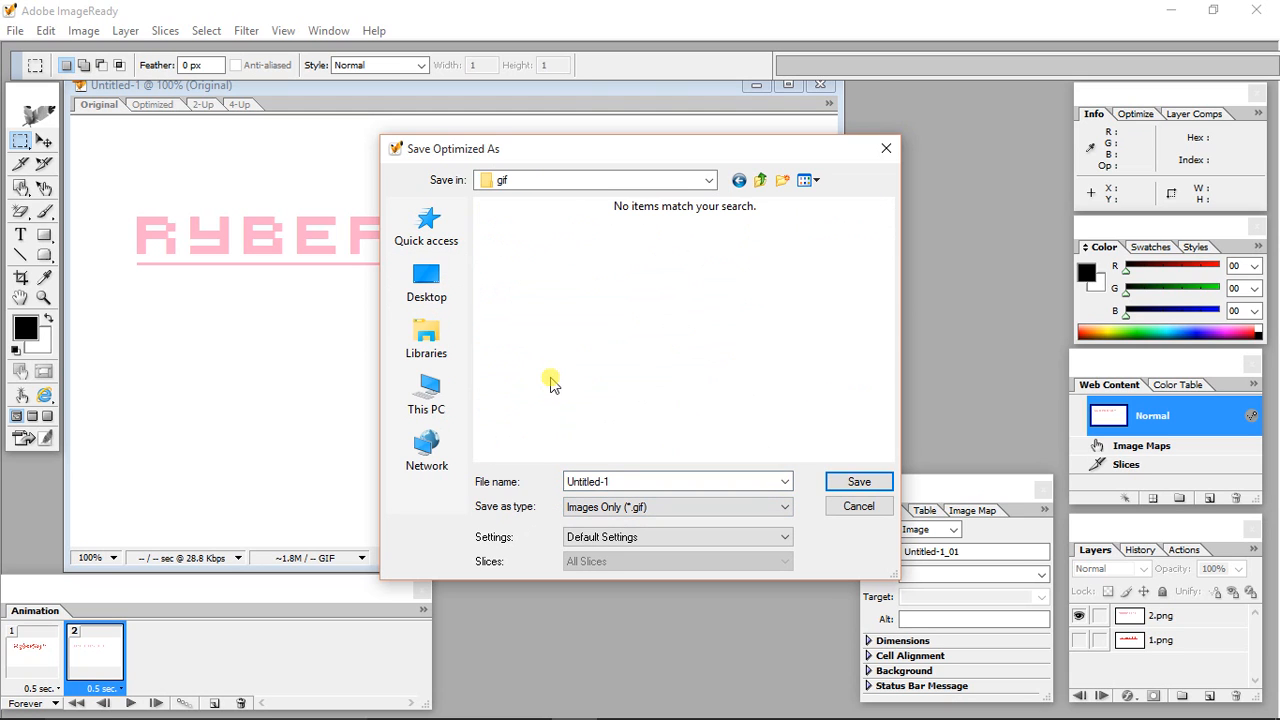
double_click(632, 484)
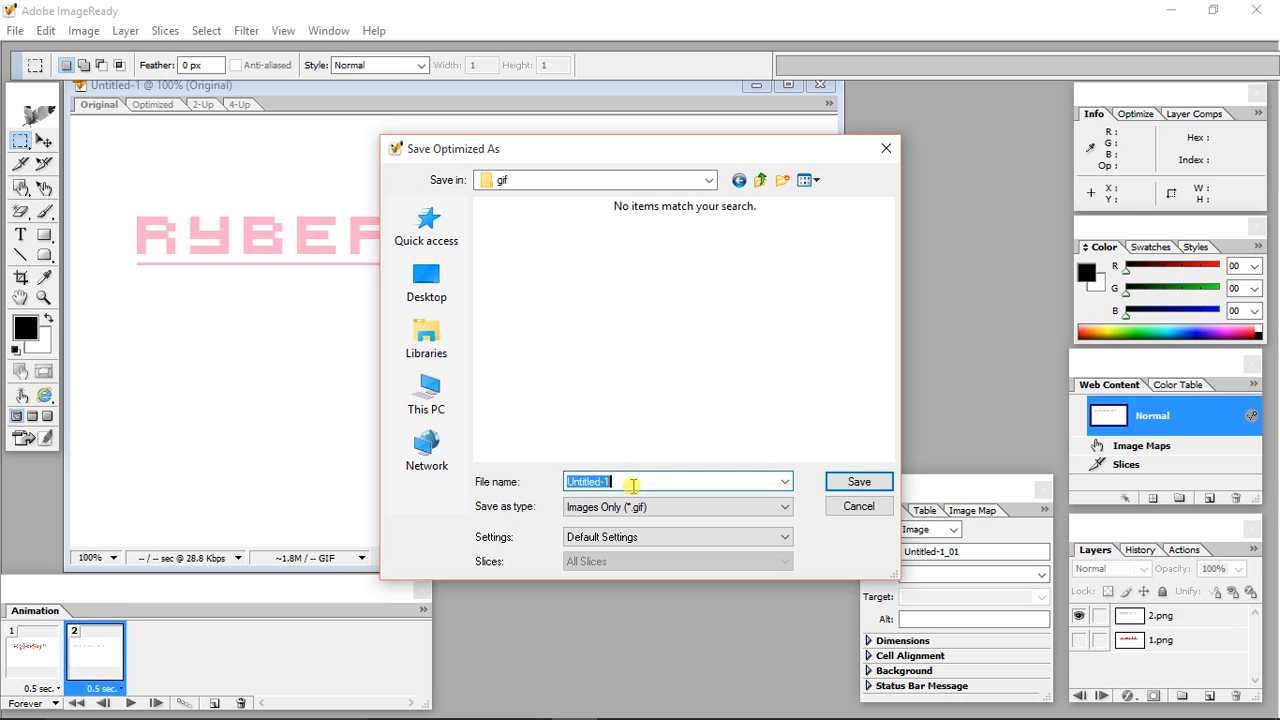
text(an)
text(ryber)
text(soft)
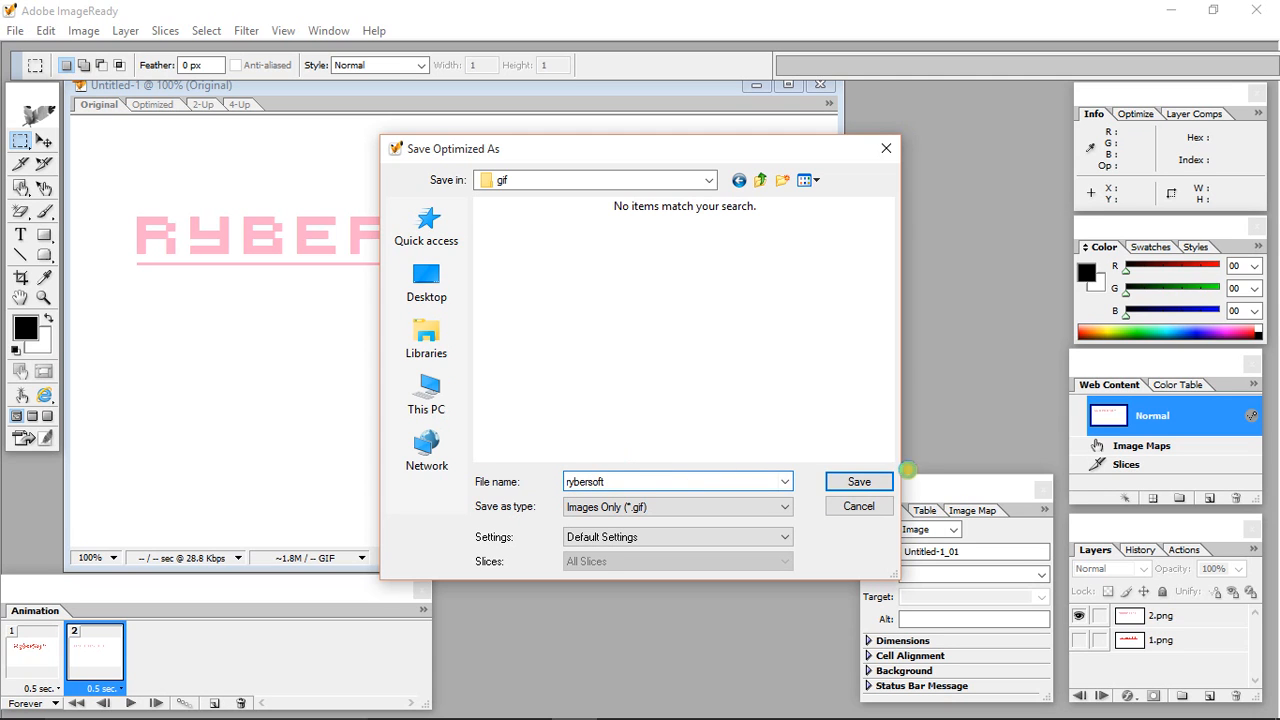
click(860, 482)
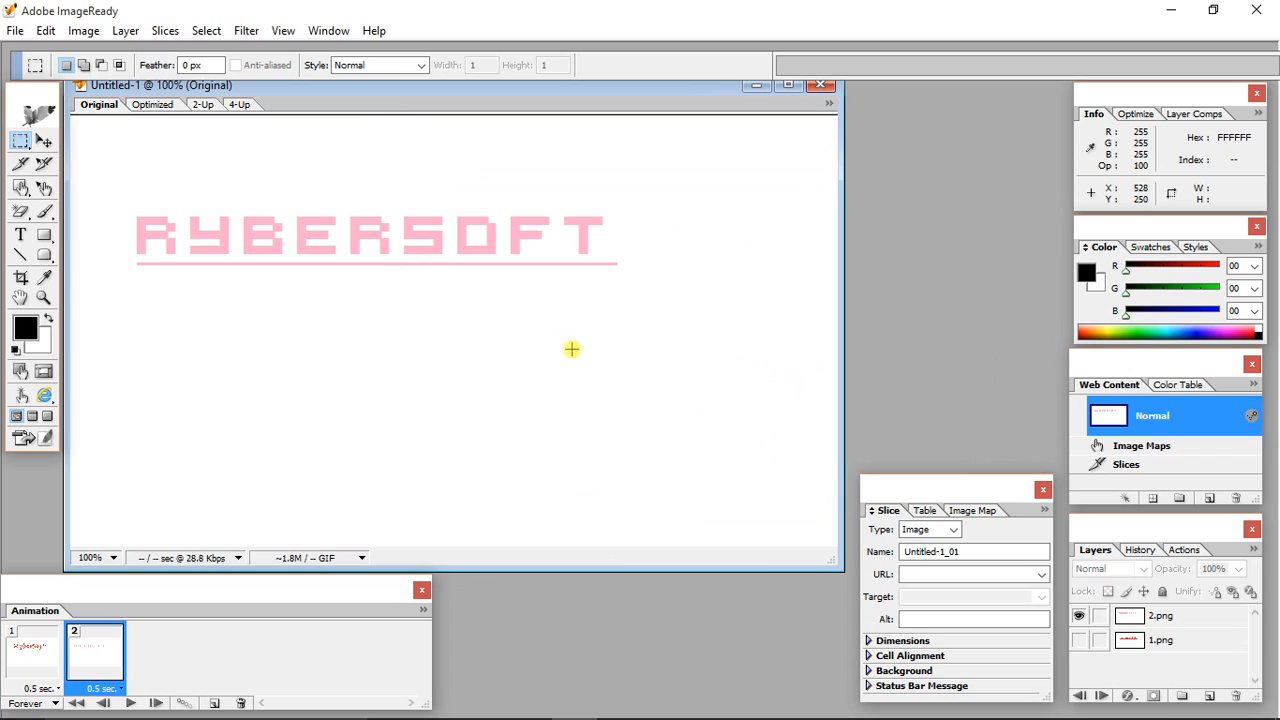
Quit ImageReady without saving changes to Untitled-1 and open the gif folder on the desktop
click(1262, 8)
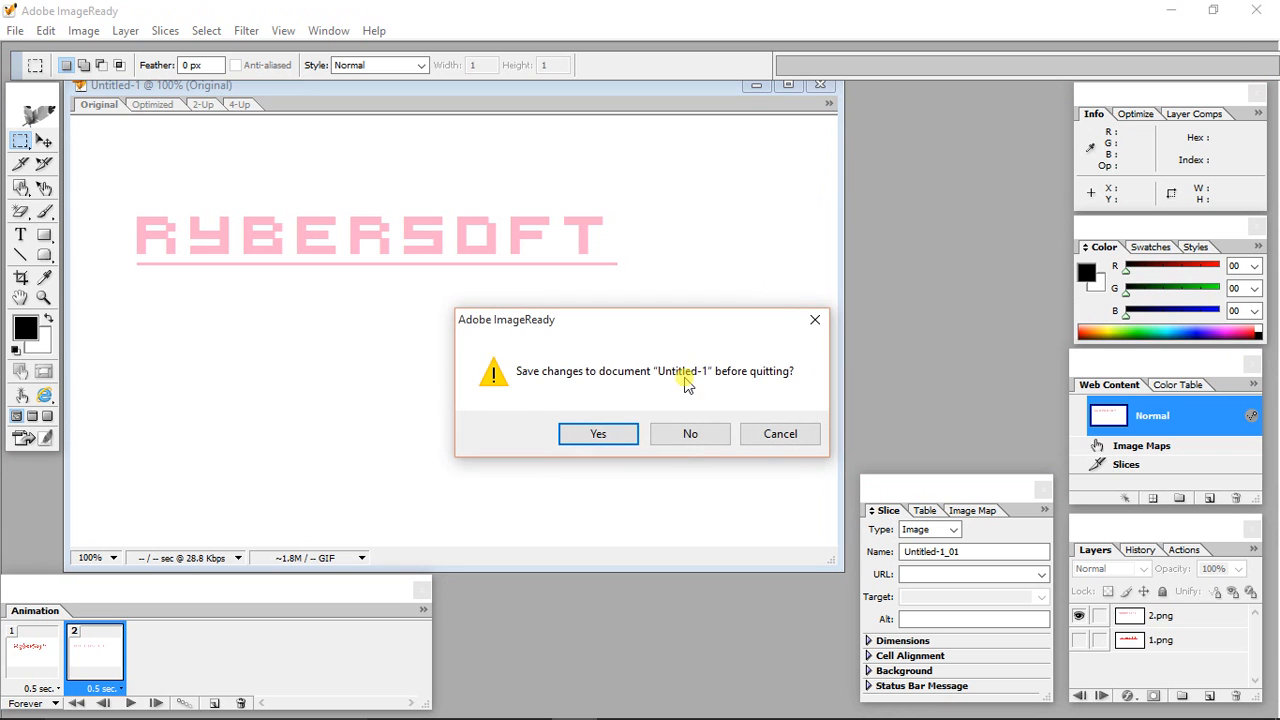
click(680, 436)
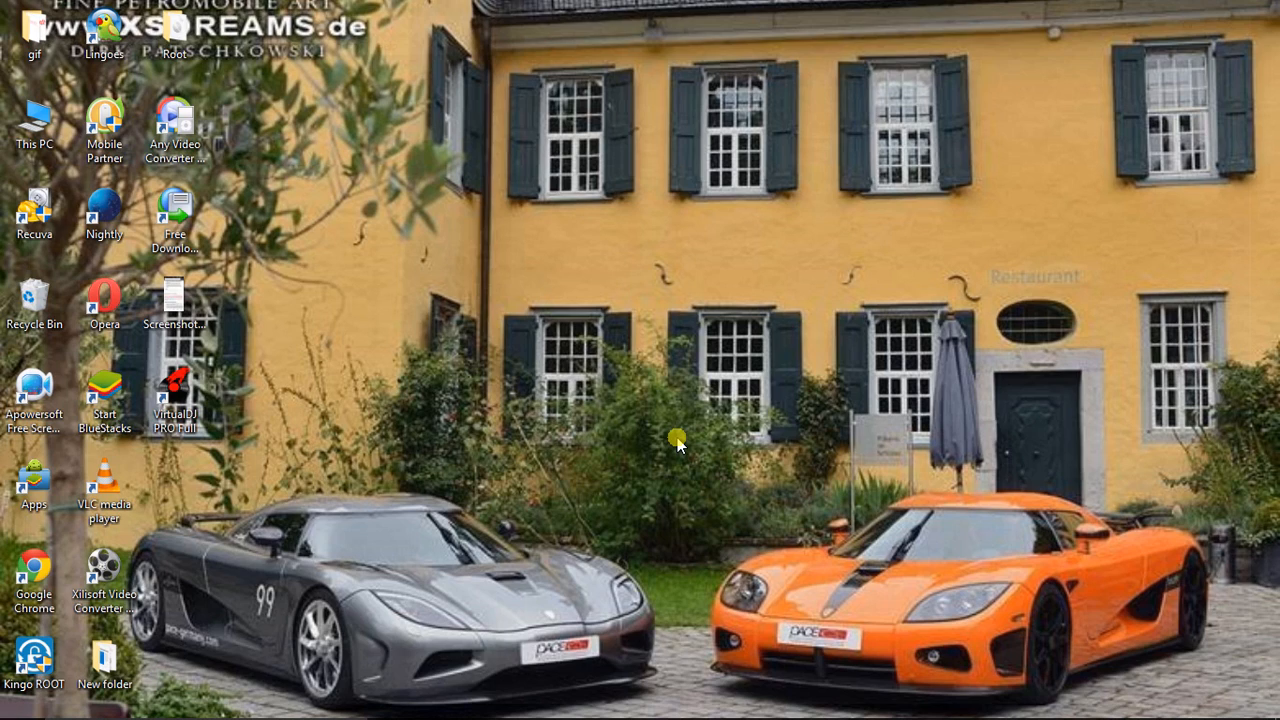
double_click(22, 40)
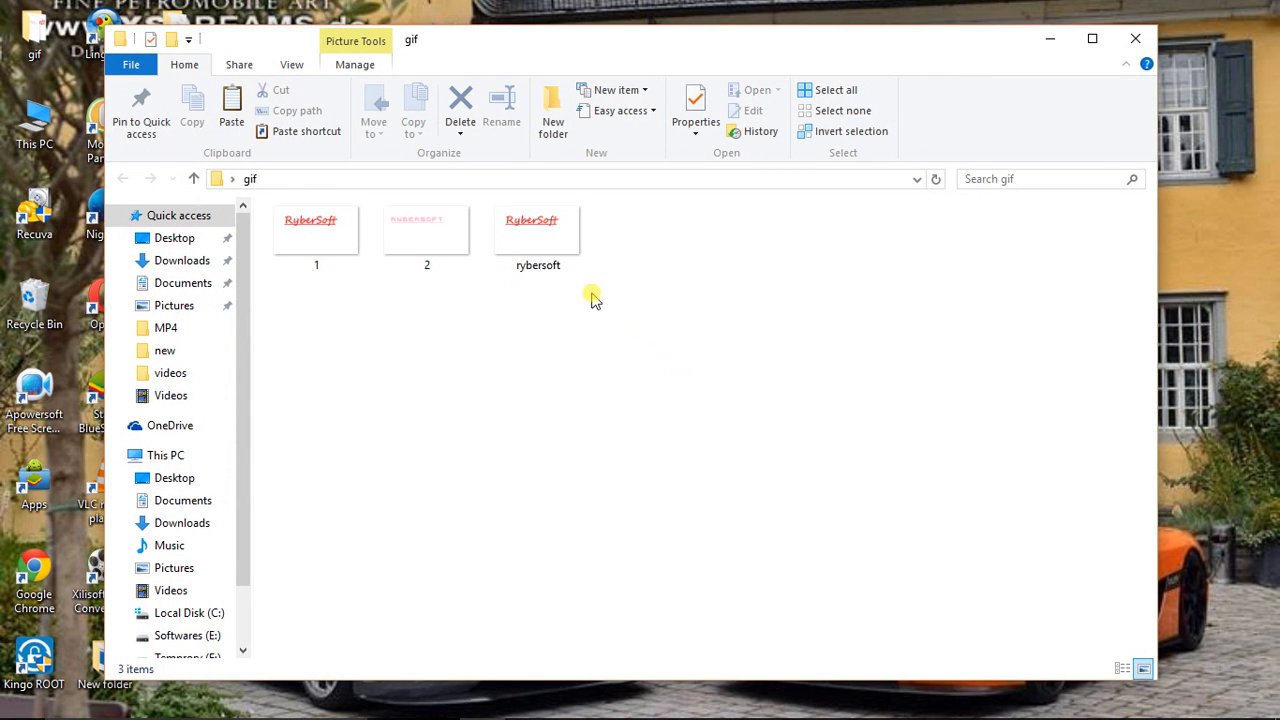
View the rybersoft GIF in Photos, close the viewer, and compare the GIF with source image 2 in the folder
click(541, 235)
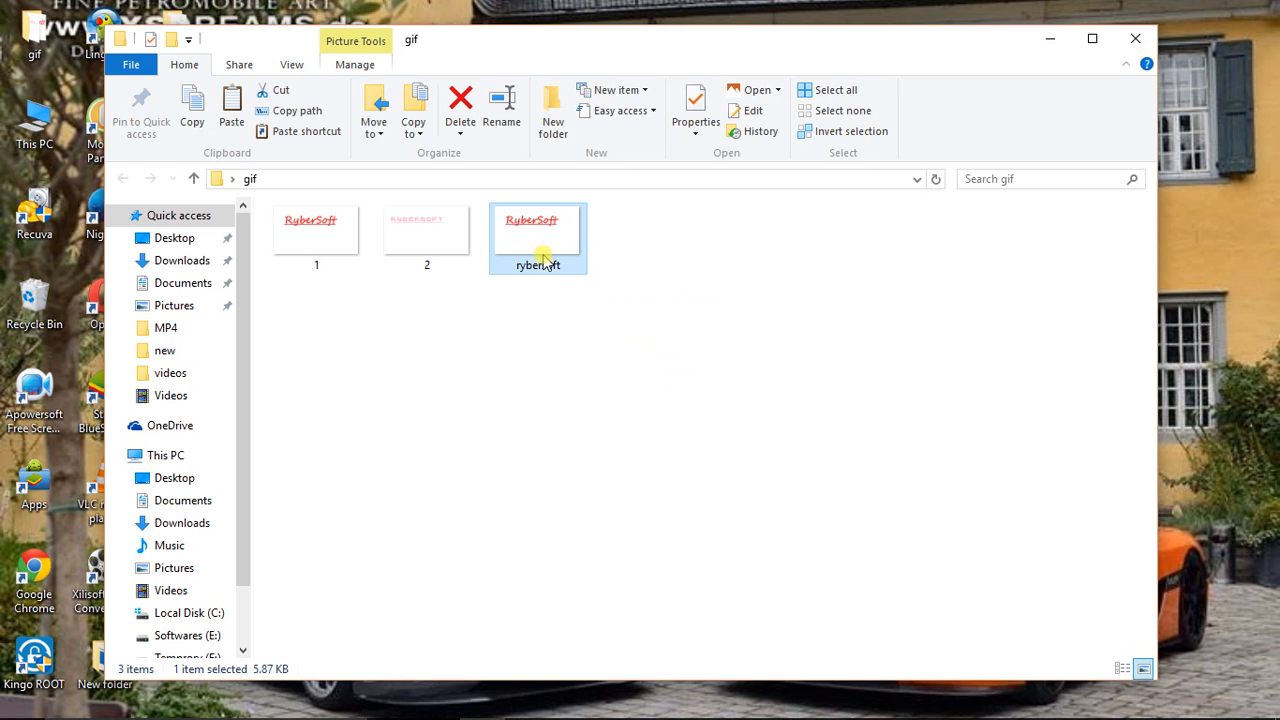
double_click(555, 248)
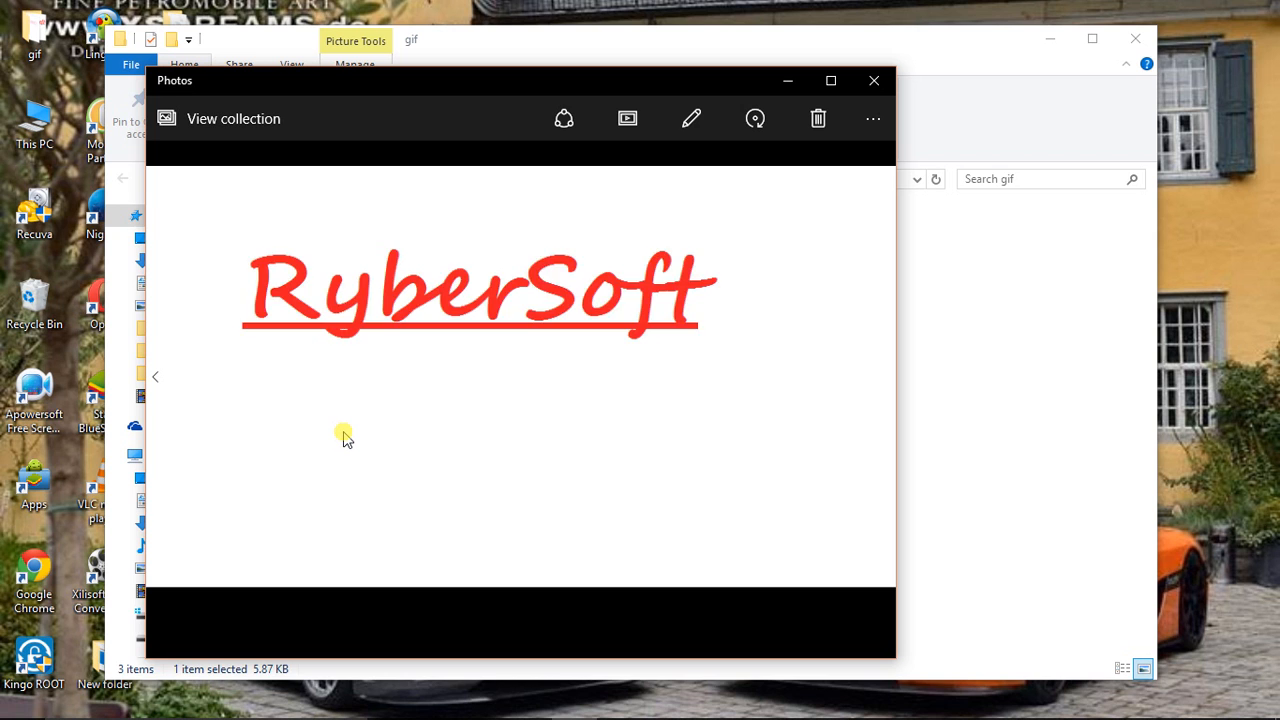
click(875, 78)
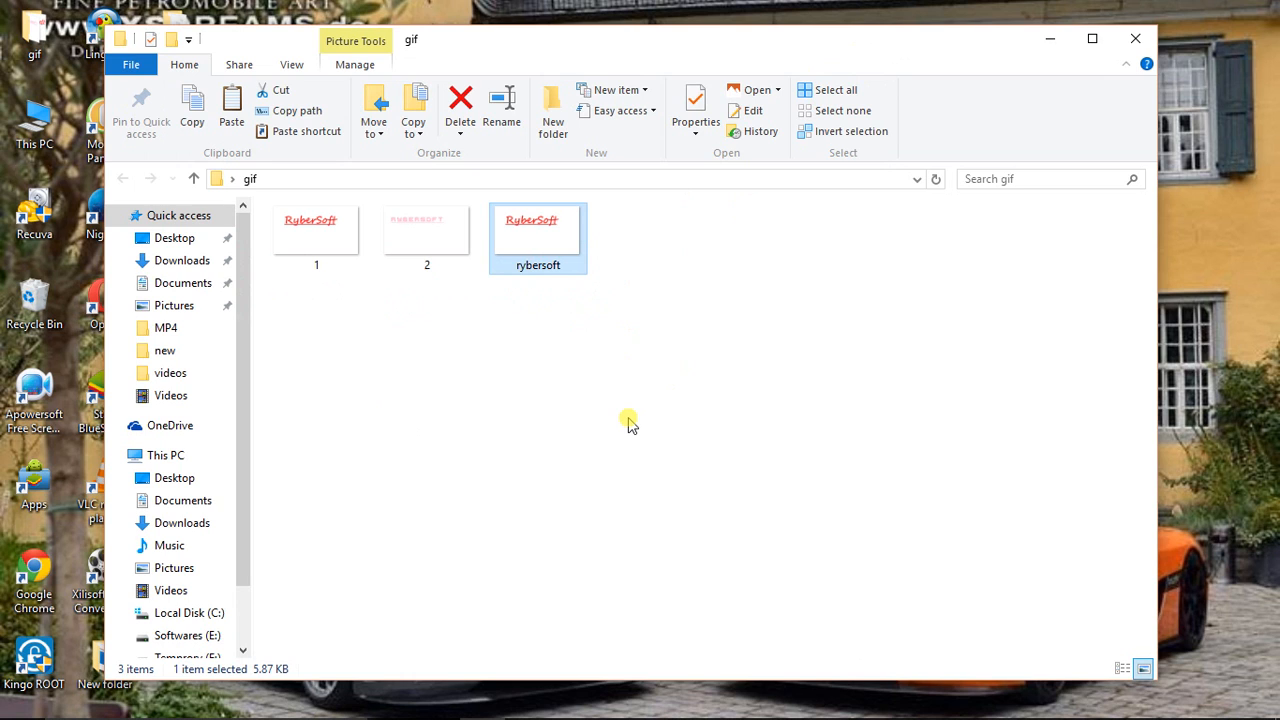
click(447, 238)
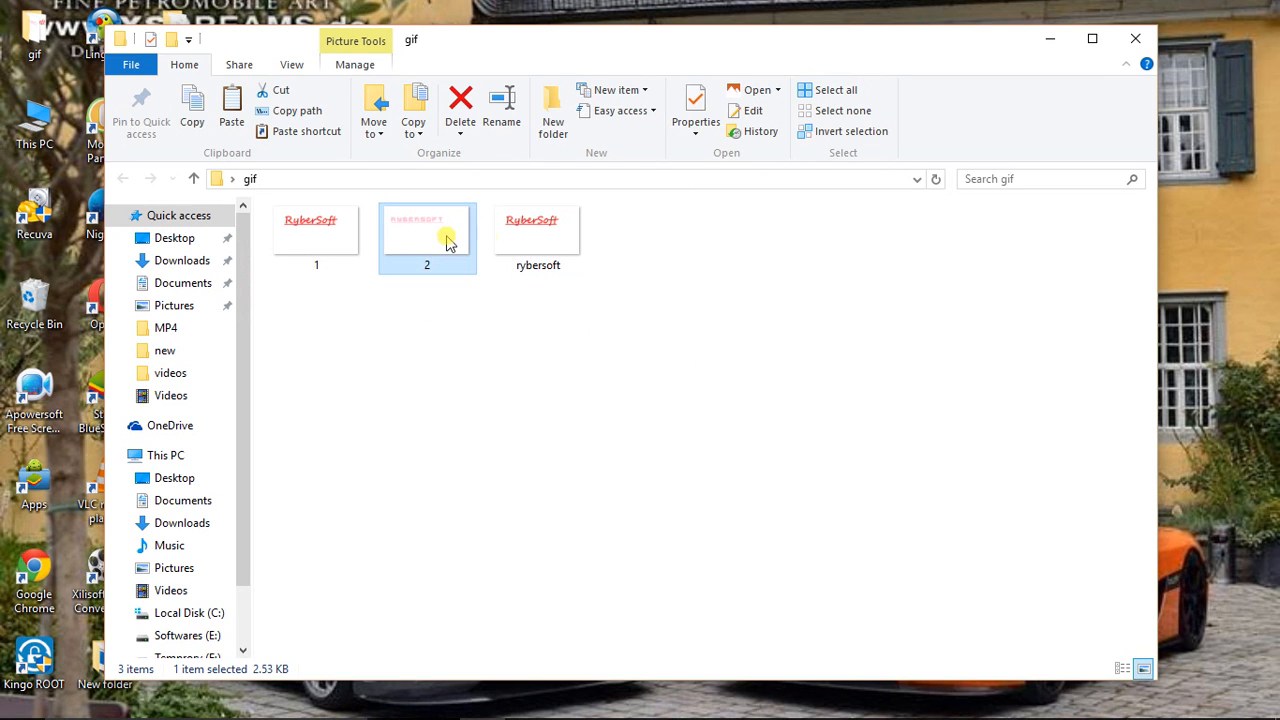
click(518, 245)
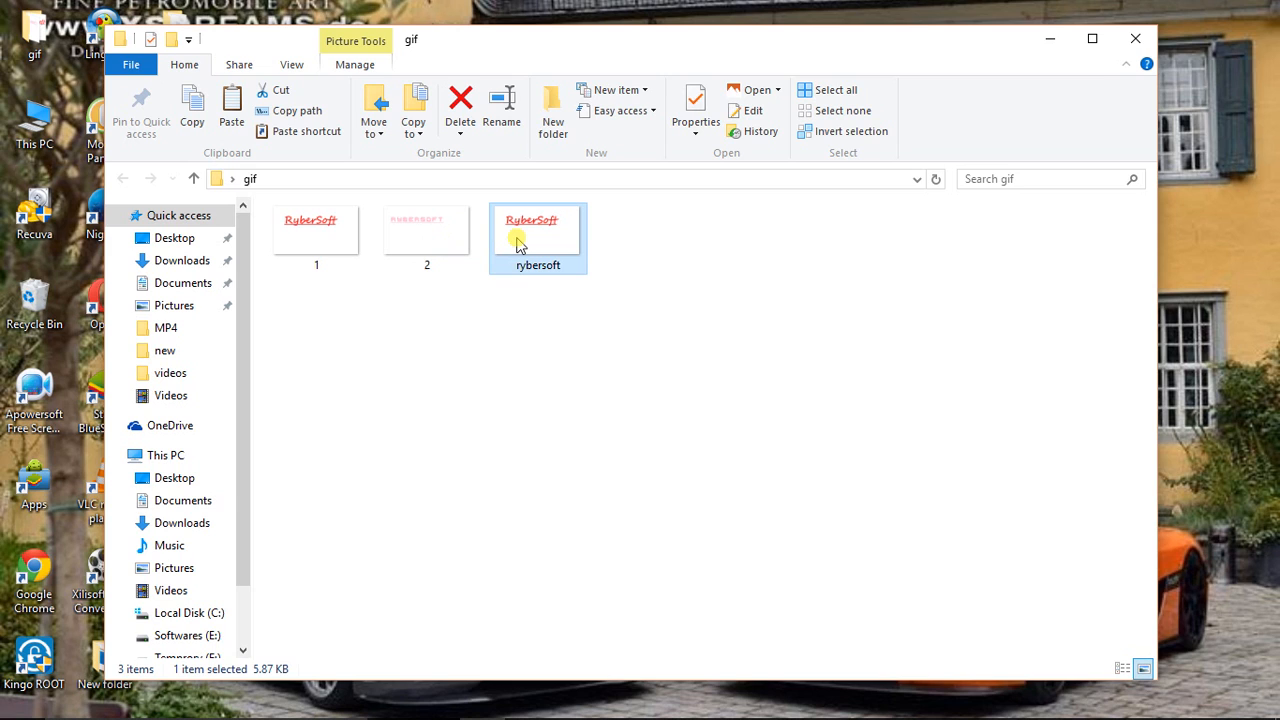